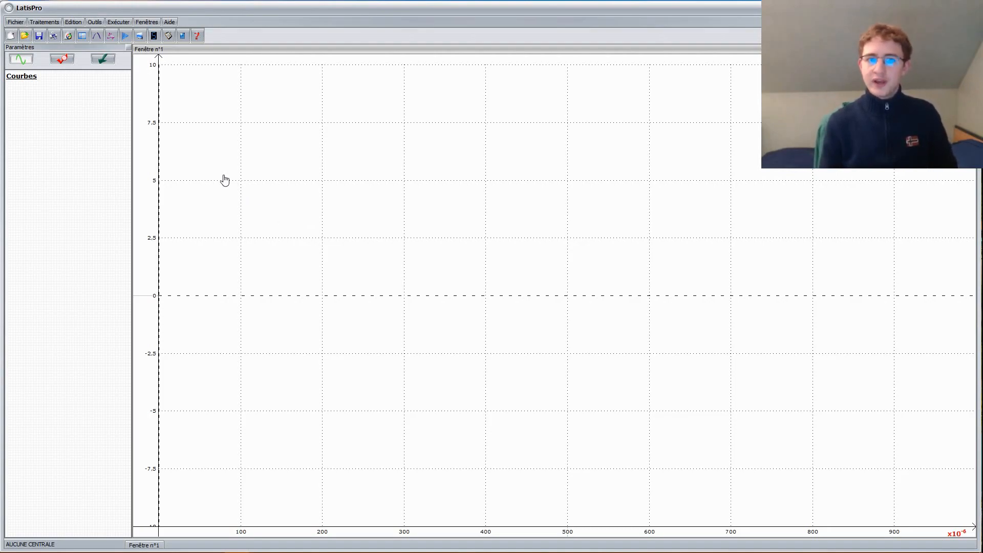
Load the choc1 video for motion analysis and rewind it to the first image
click(72, 38)
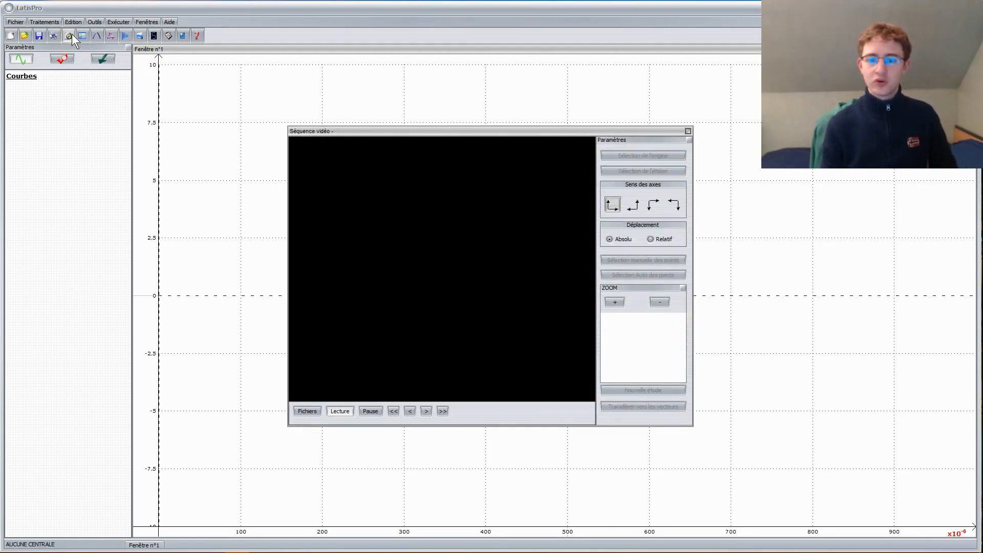
click(300, 415)
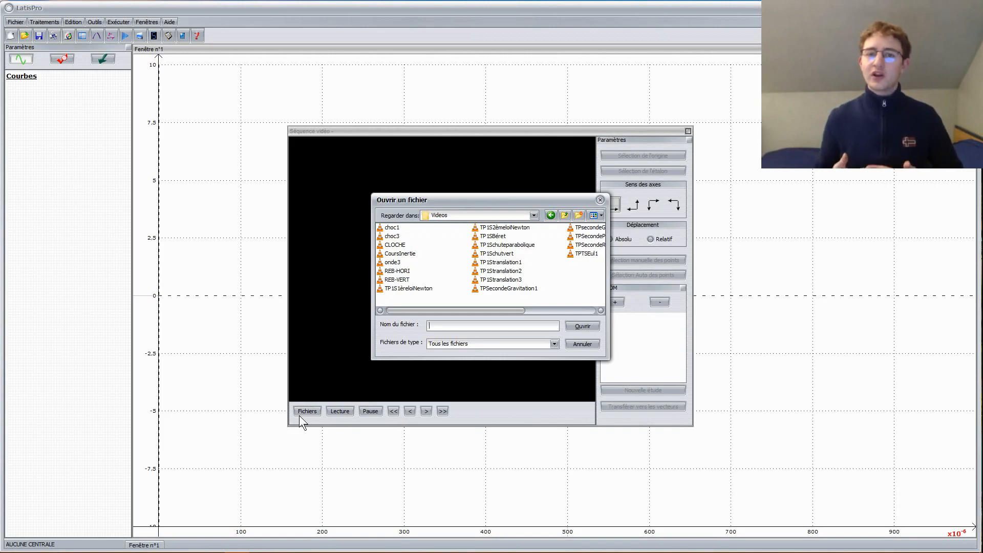
double_click(395, 225)
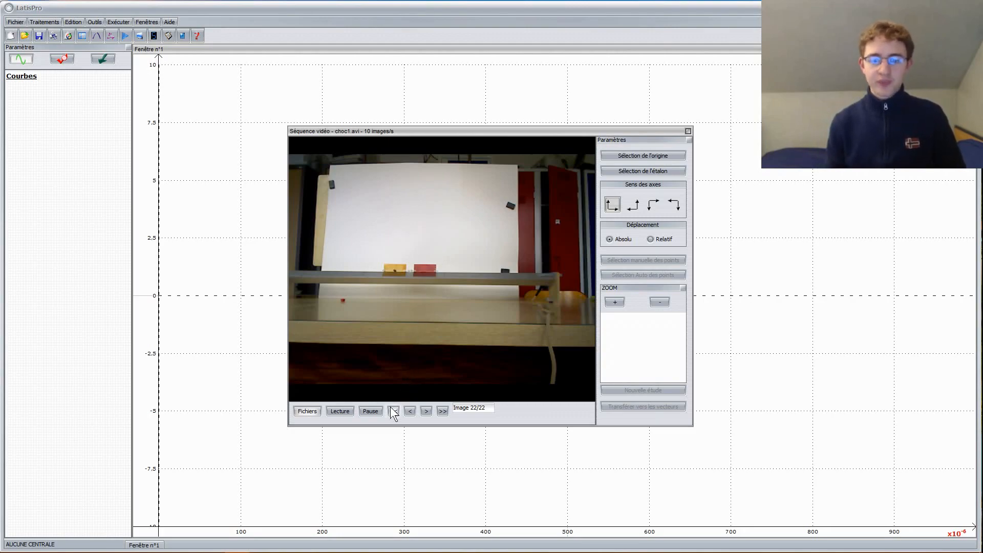
click(394, 411)
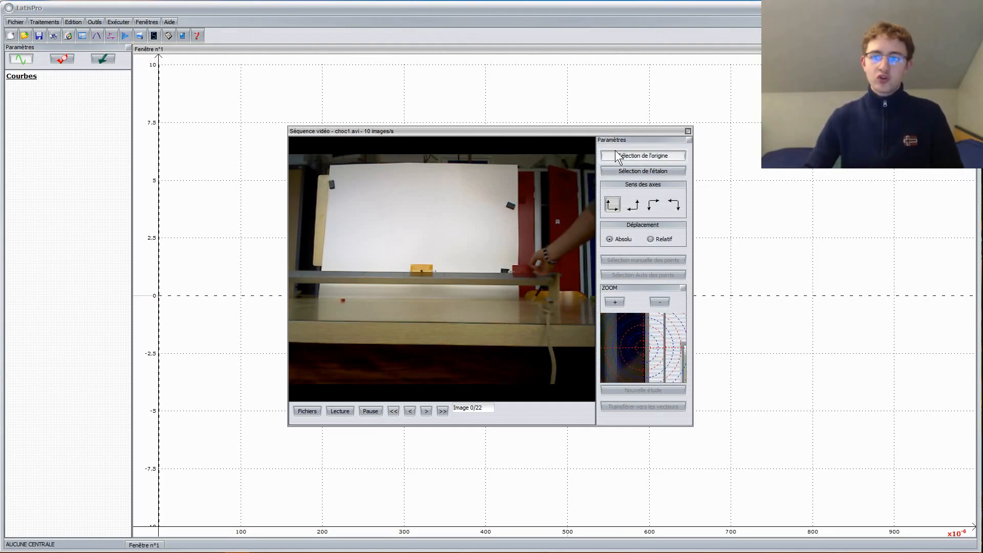
Orient the axes with x pointing left and y up, and place the origin near the right end of the rail
click(632, 205)
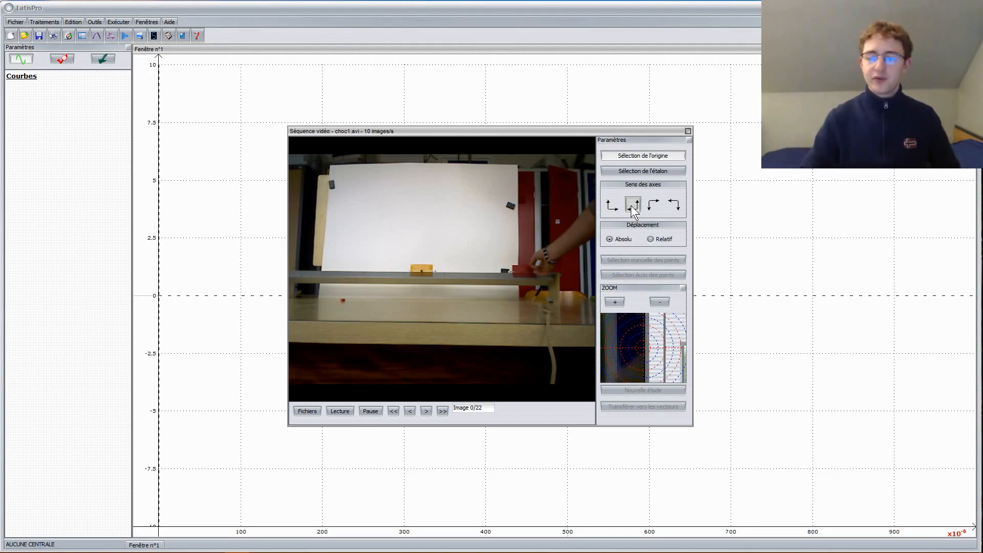
click(633, 205)
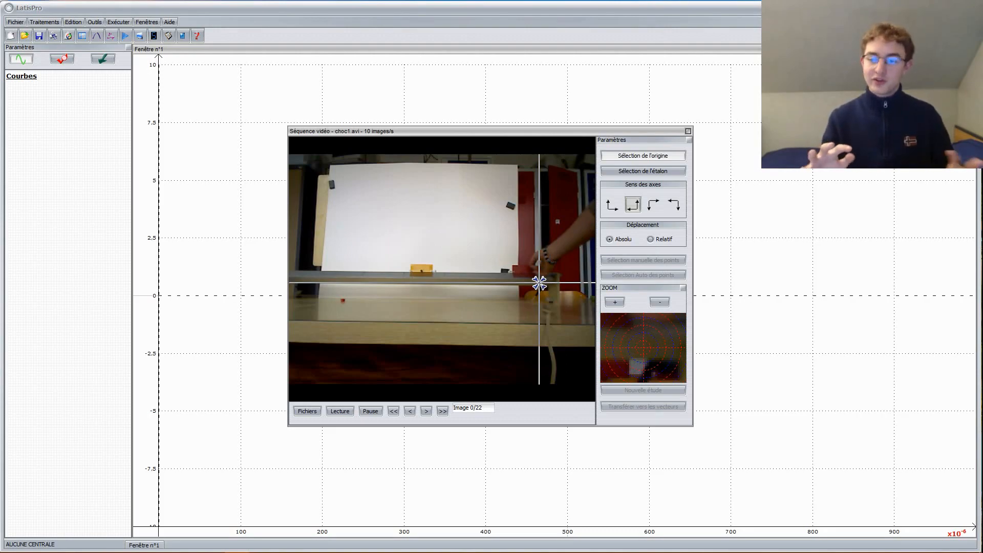
click(539, 283)
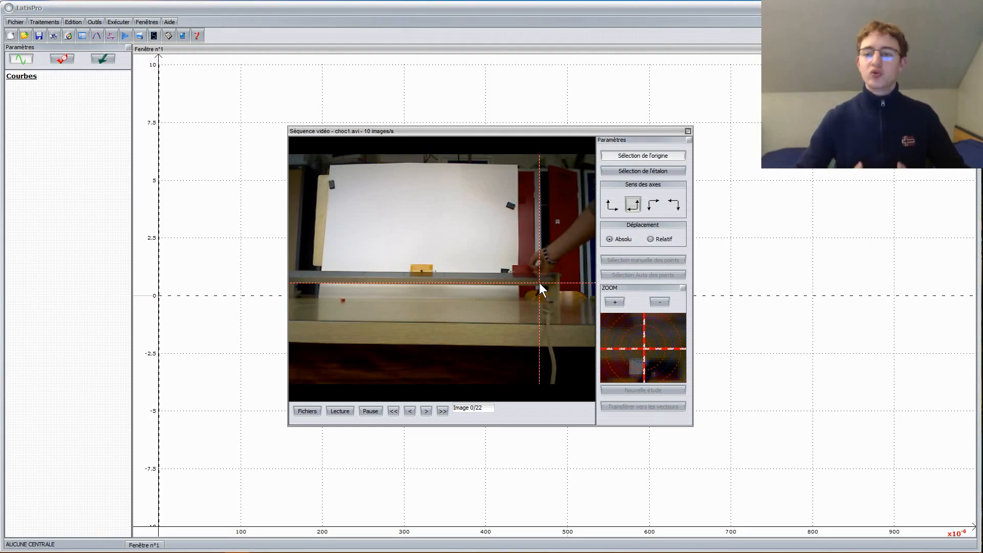
Define the scale reference across the width of the white board and set its length to 1,20 m
click(612, 170)
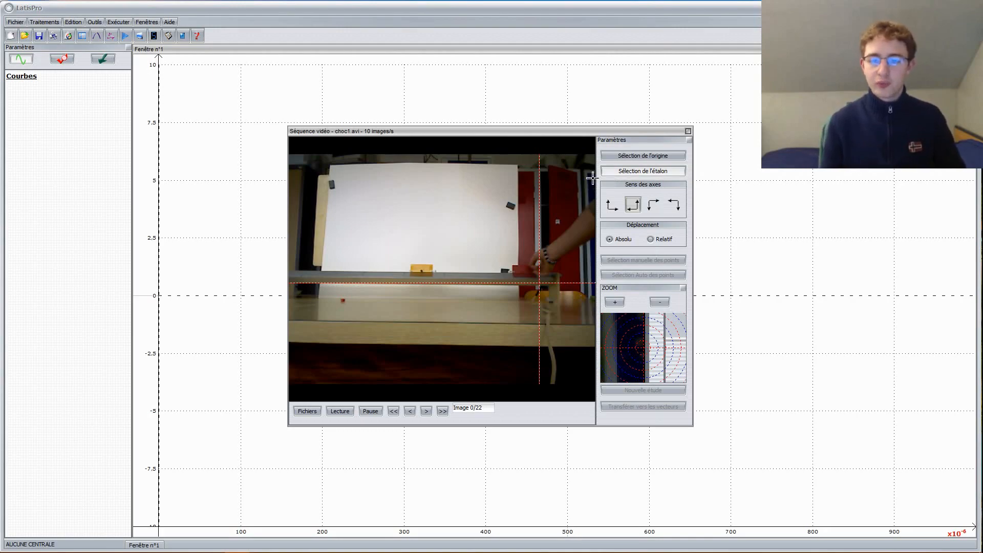
click(328, 224)
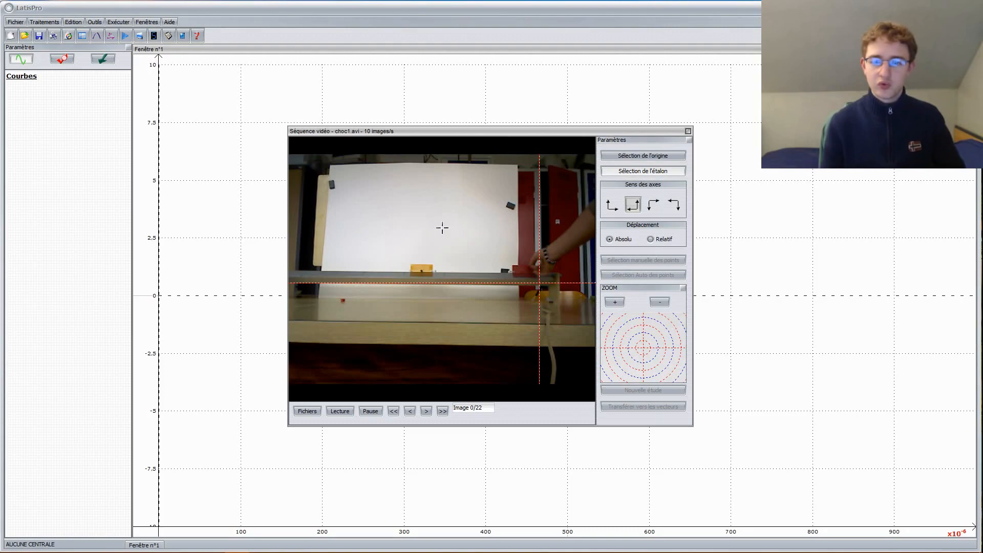
drag(502, 228, 514, 229)
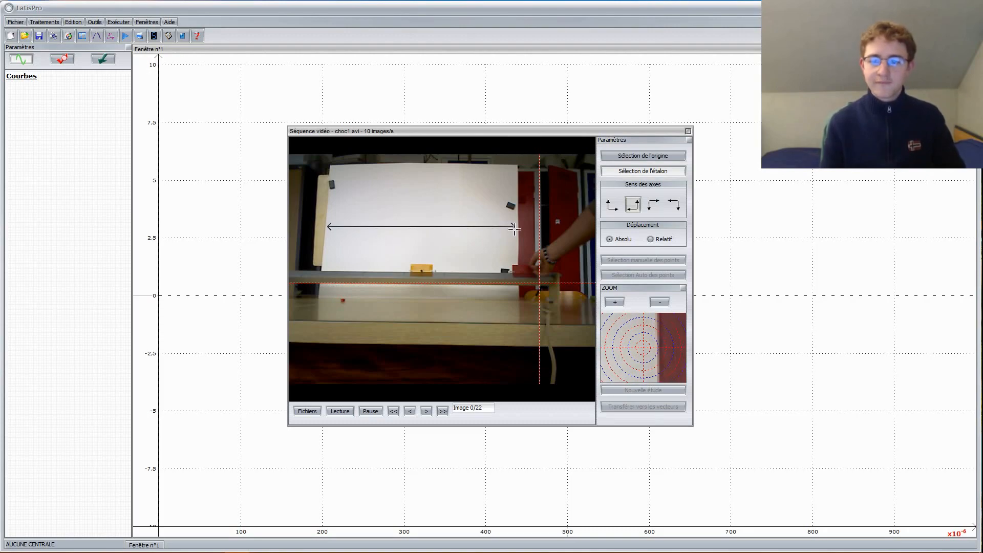
click(515, 229)
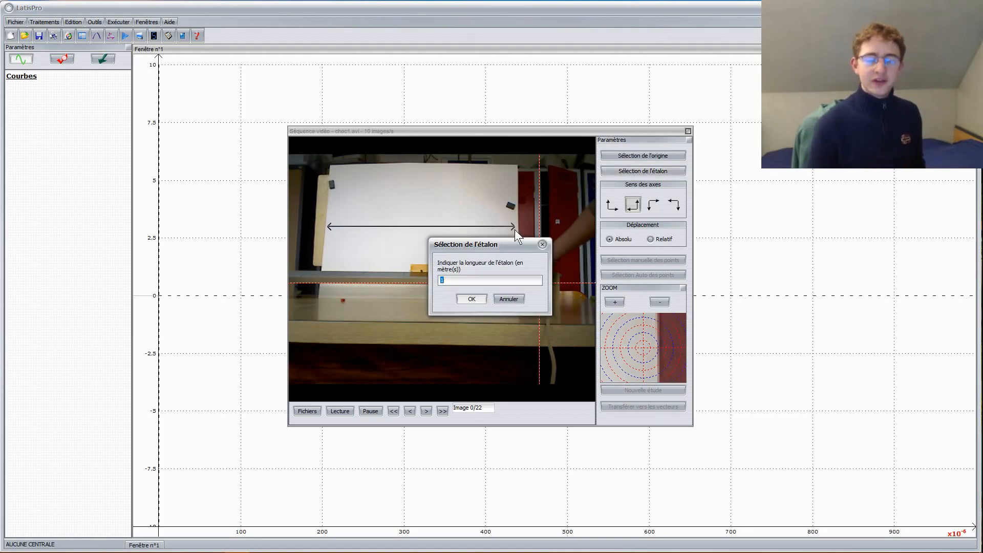
text(1,)
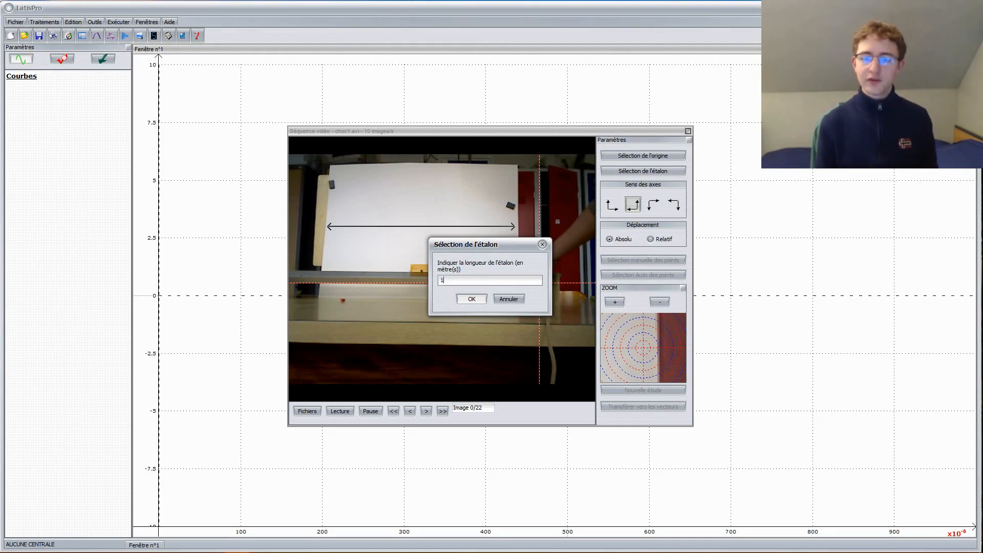
text(20)
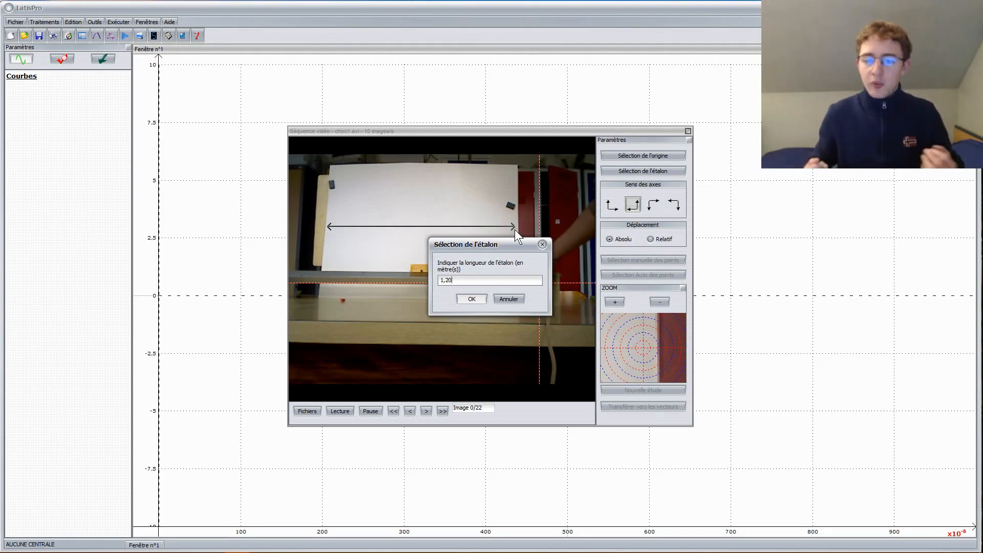
key(Return)
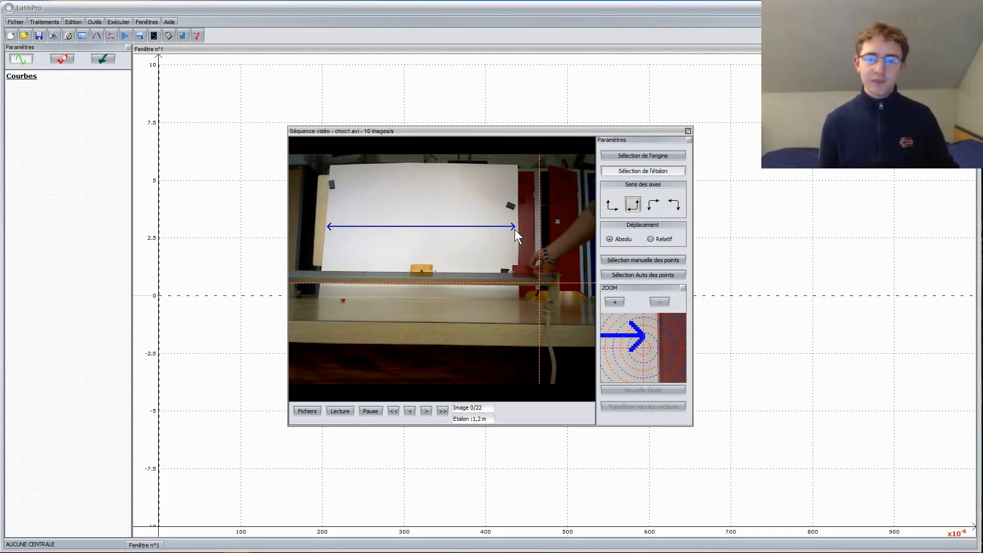
Manually mark the red cart's position in each video image, from the first image through to the last
click(612, 260)
click(516, 272)
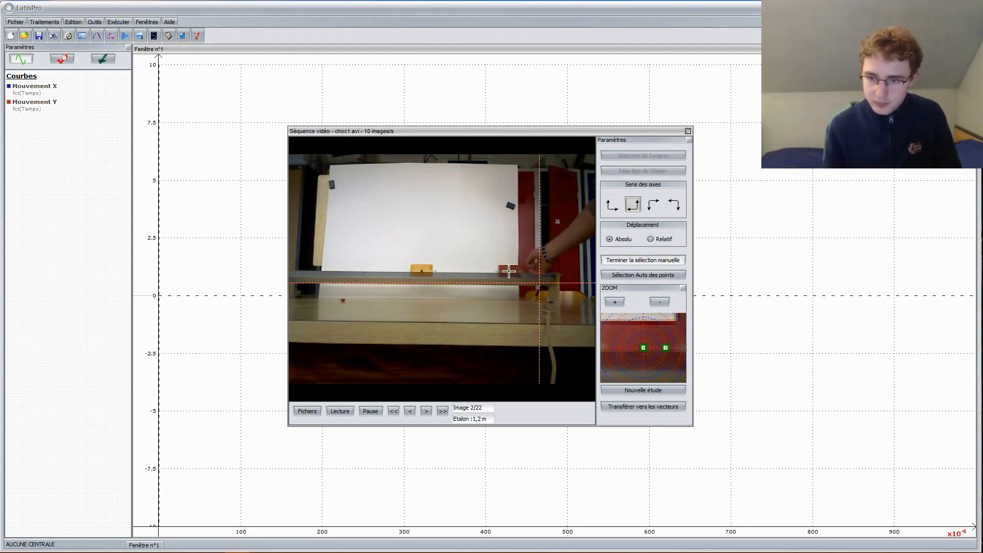
click(505, 272)
click(495, 272)
click(487, 272)
click(479, 272)
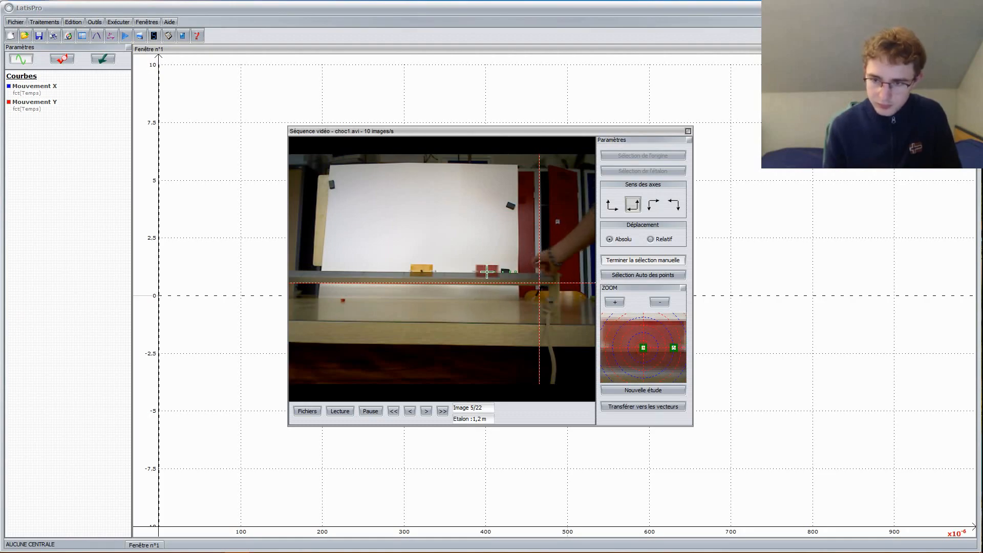
click(472, 272)
click(466, 272)
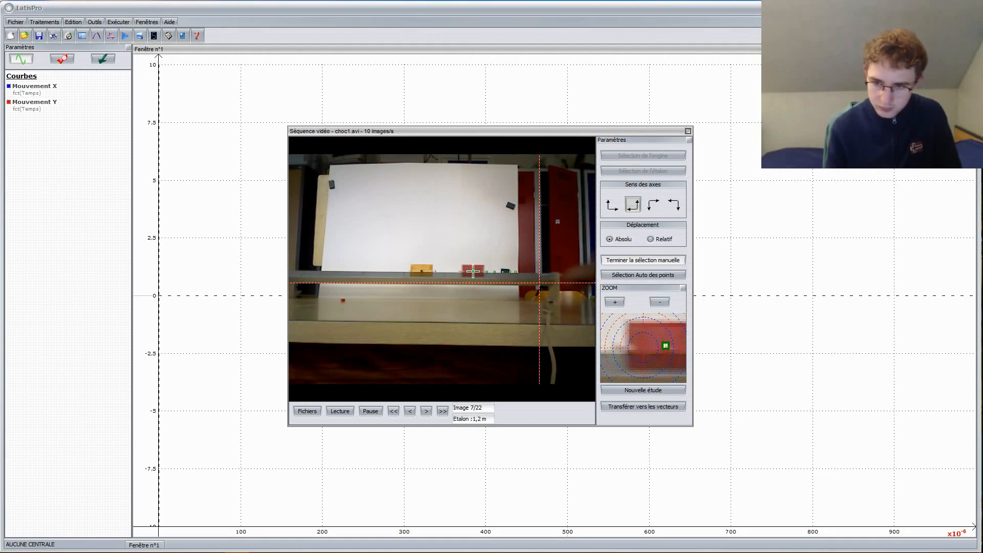
click(460, 271)
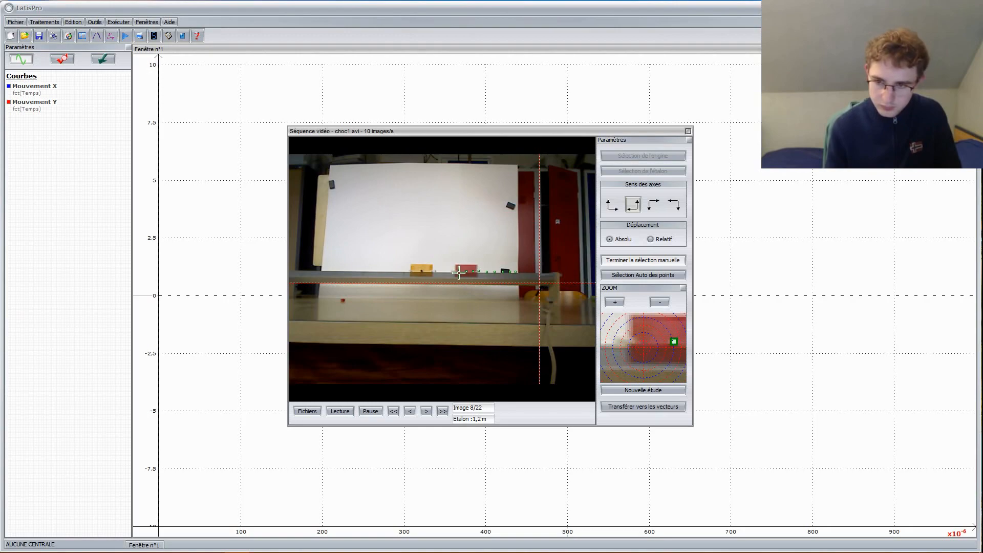
click(459, 272)
click(459, 272)
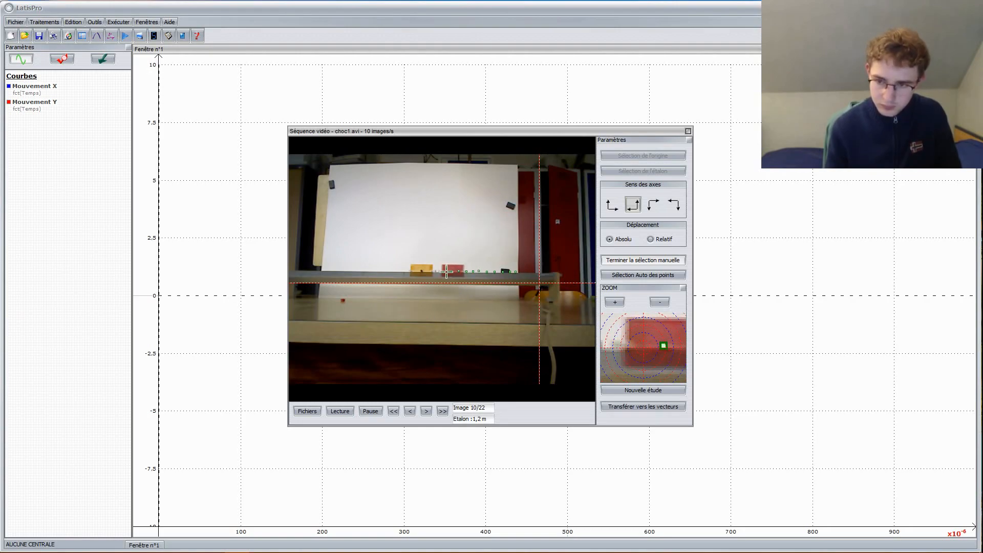
click(446, 272)
click(442, 272)
click(438, 272)
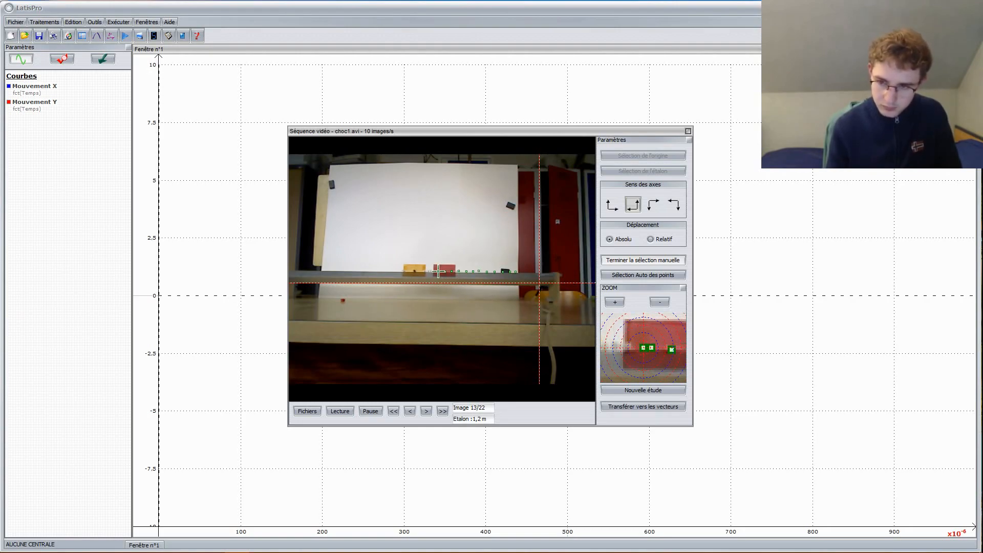
click(434, 271)
click(432, 272)
click(430, 272)
click(428, 272)
click(426, 272)
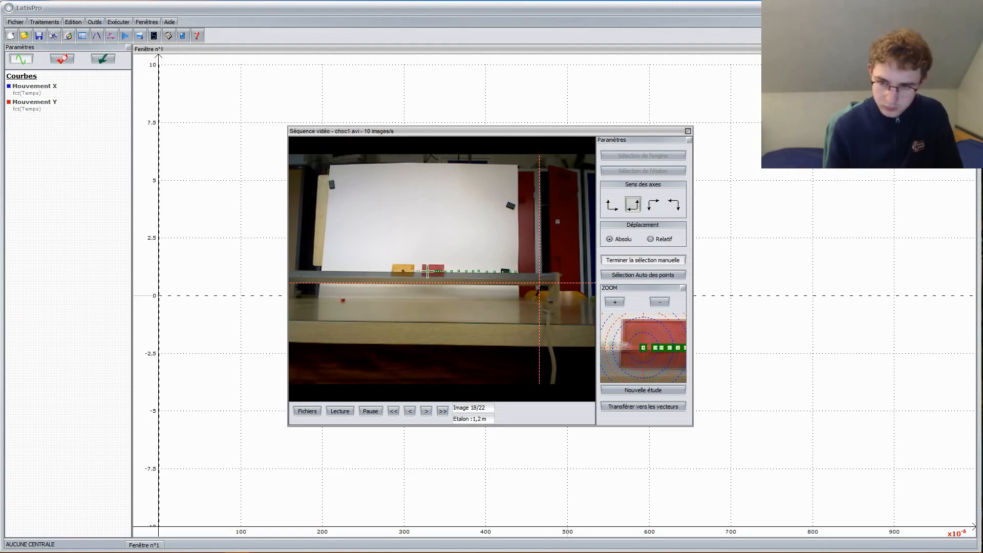
click(423, 271)
click(422, 271)
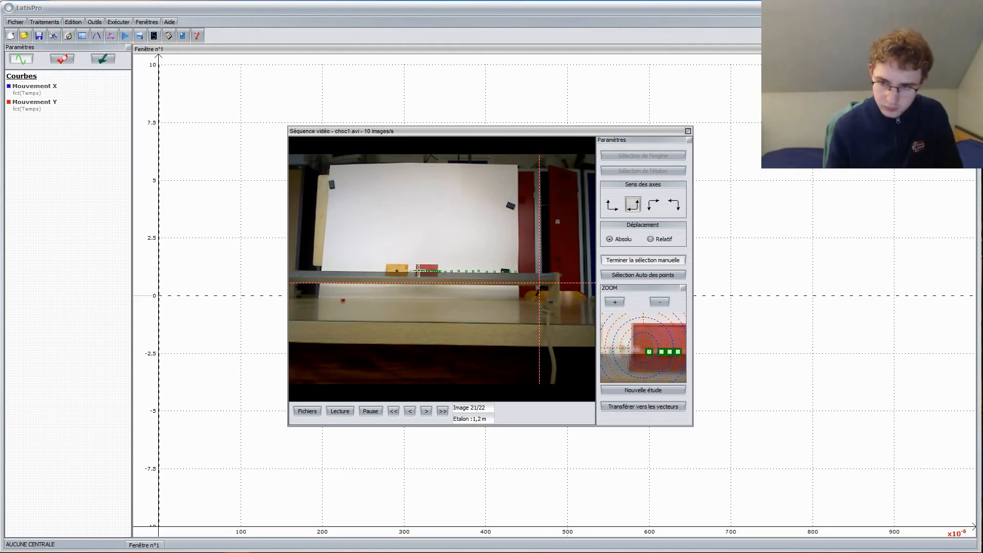
click(418, 271)
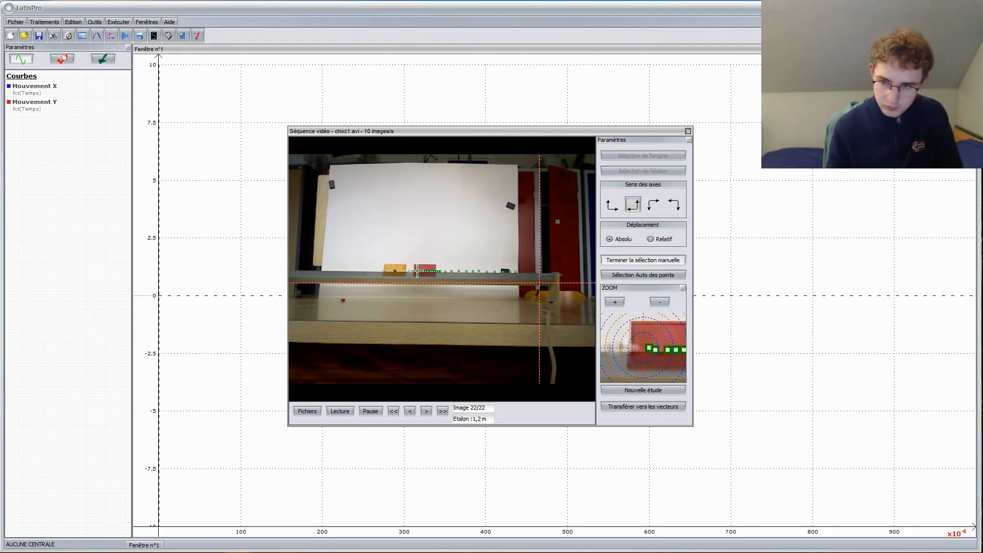
click(416, 271)
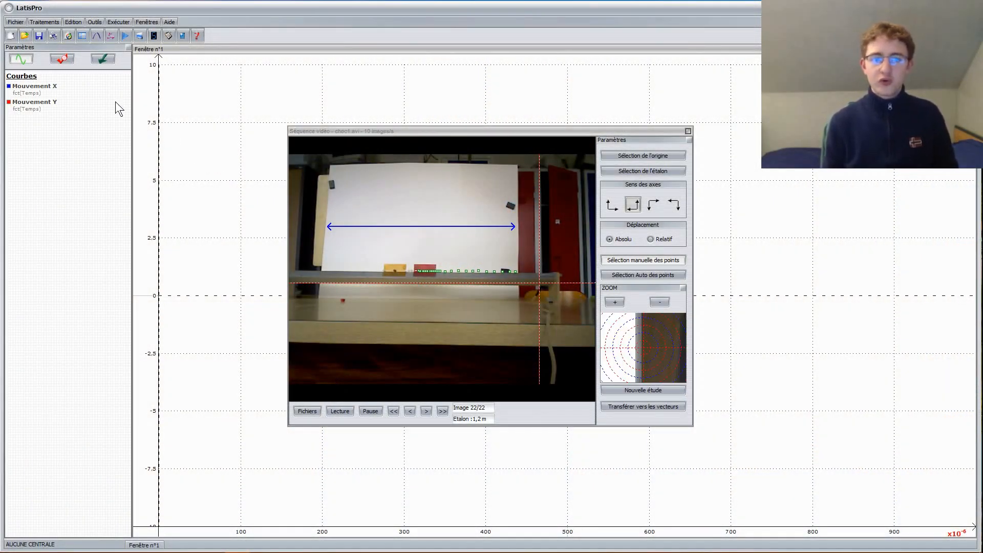
Rename the Mouvement X curve as xx
click(102, 90)
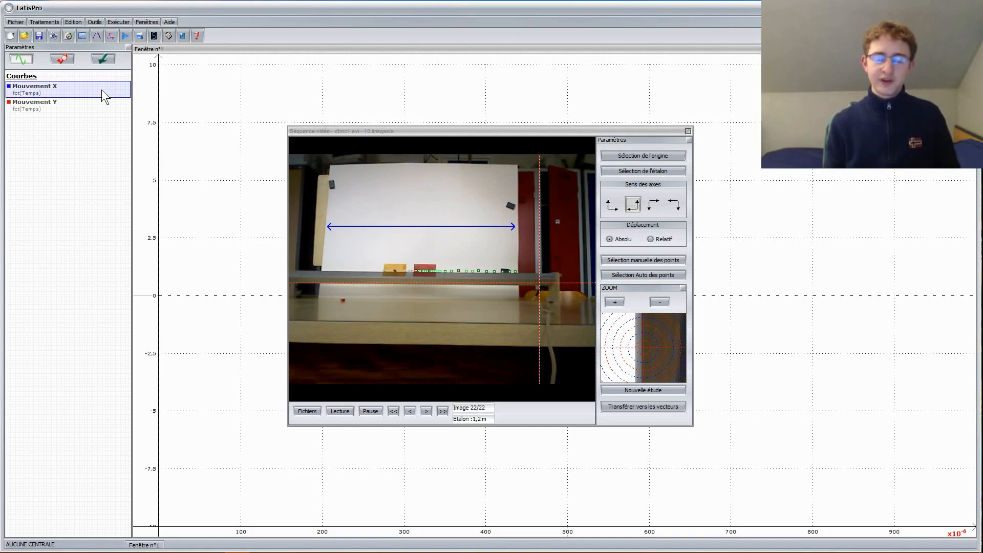
double_click(101, 90)
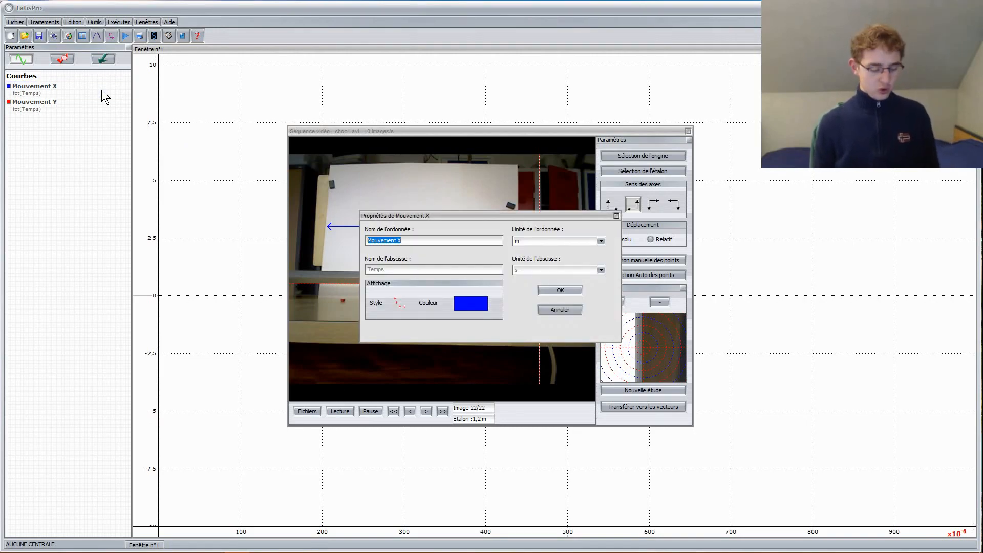
text(xx)
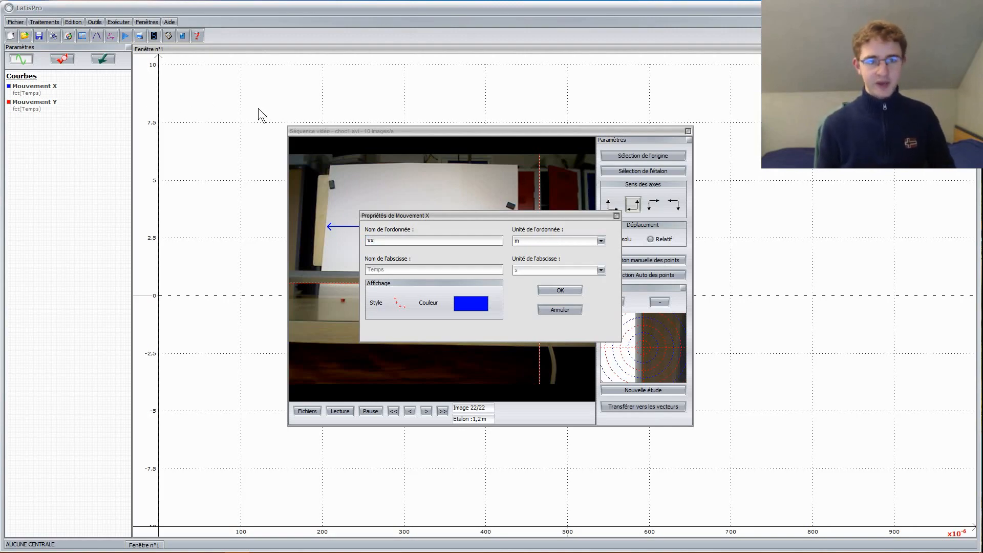
click(560, 290)
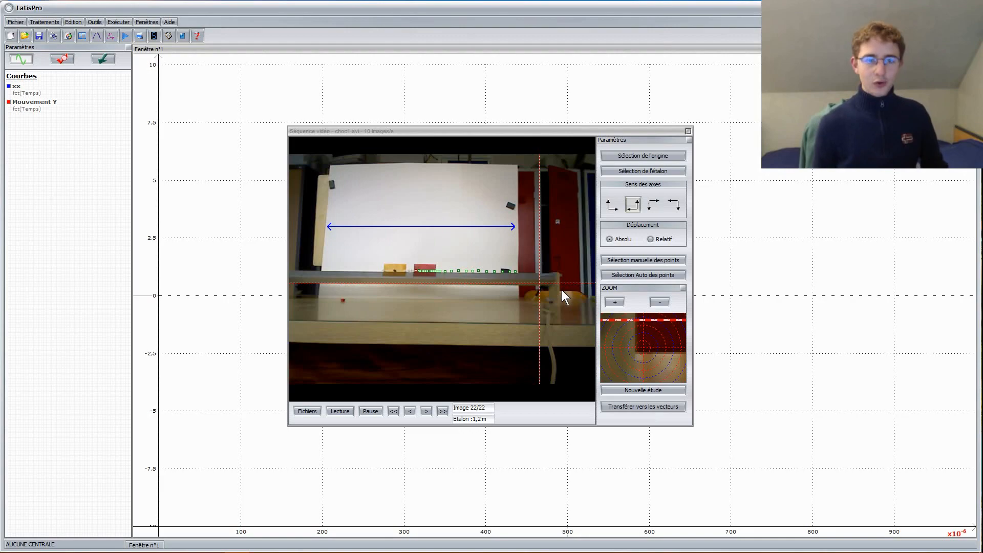
Rename the Mouvement Y curve as yy
double_click(97, 106)
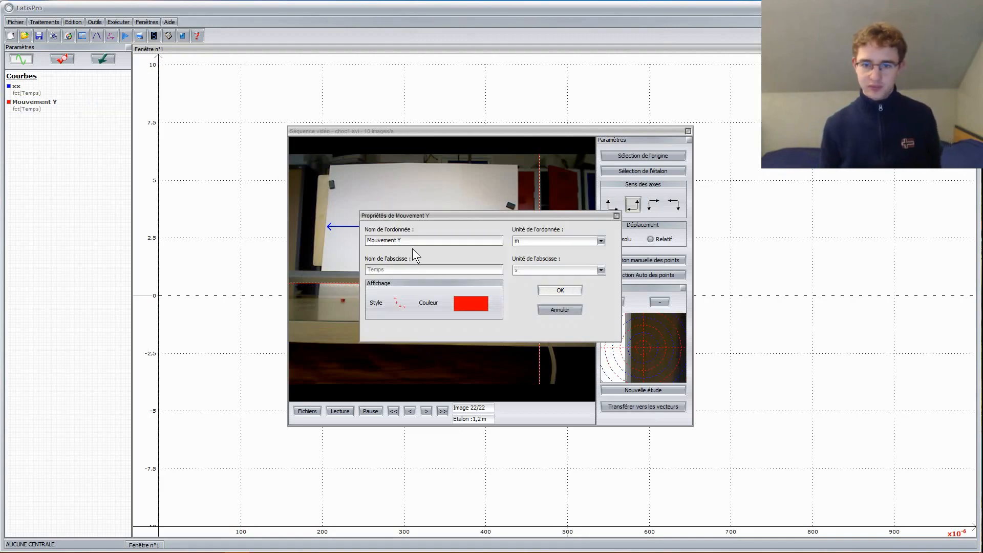
double_click(423, 239)
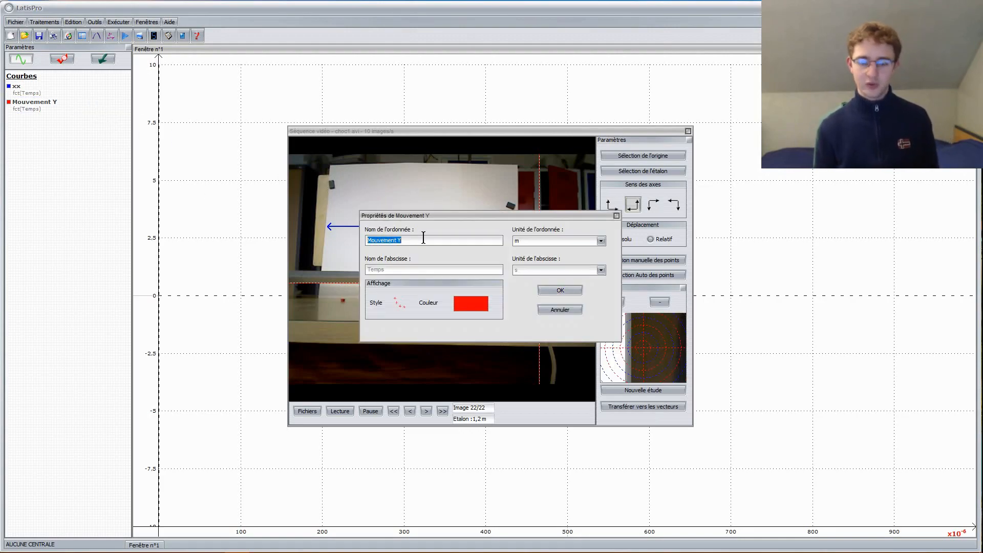
text(yy)
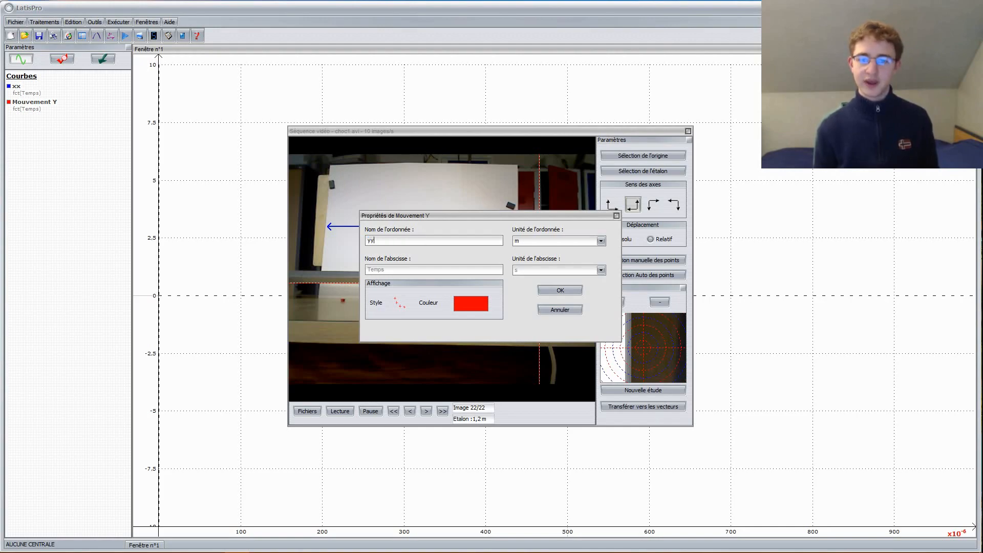
click(568, 290)
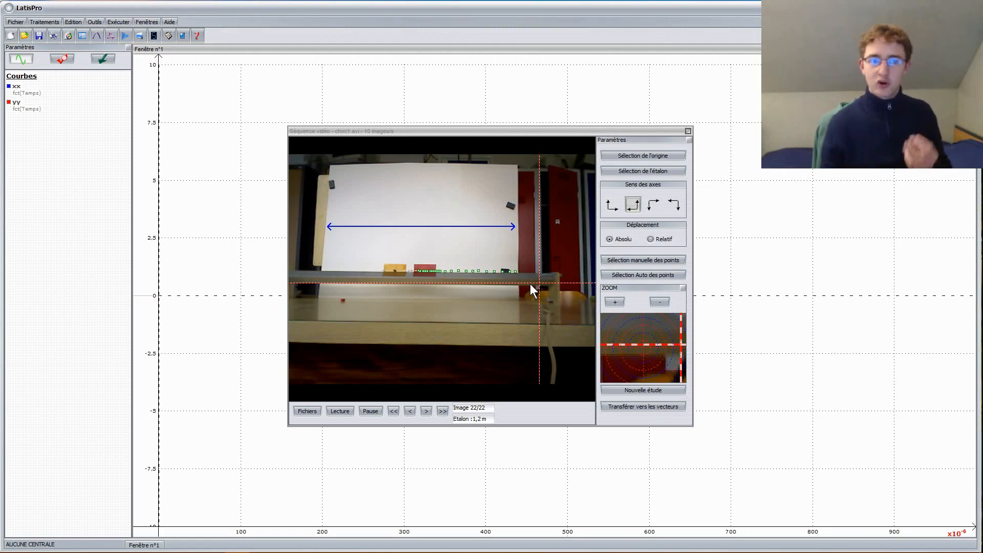
Open the spreadsheet, move the video window aside, and add the xx and yy curves as its first two columns
click(88, 38)
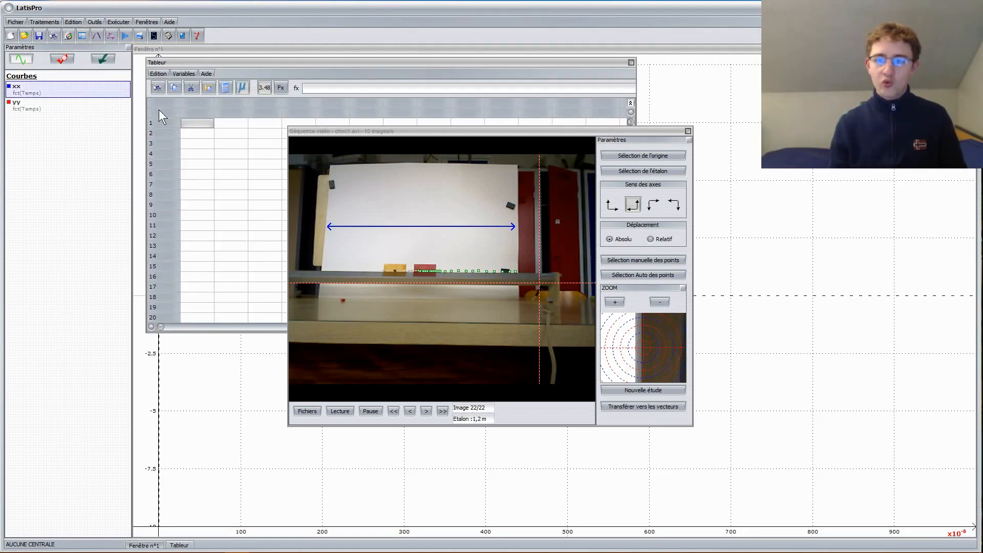
drag(355, 131, 598, 147)
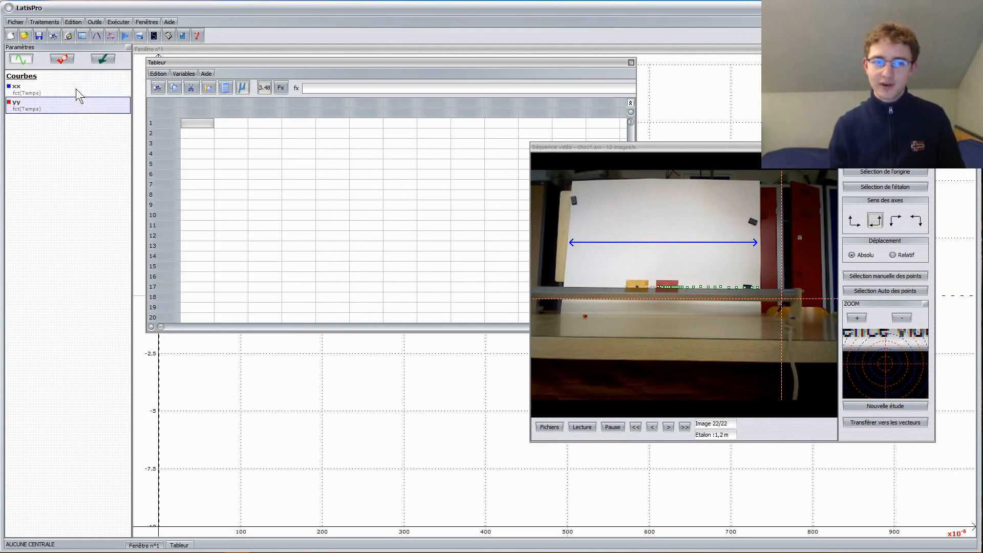
drag(70, 91, 204, 125)
drag(103, 105, 238, 134)
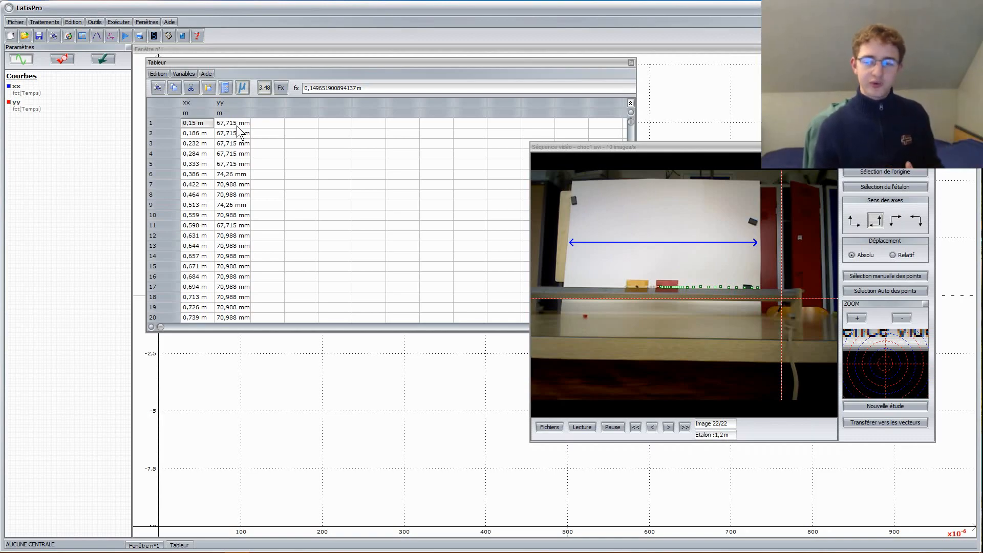
Set the first yy value to 1 m and fill it down the yy column through row 22
click(237, 125)
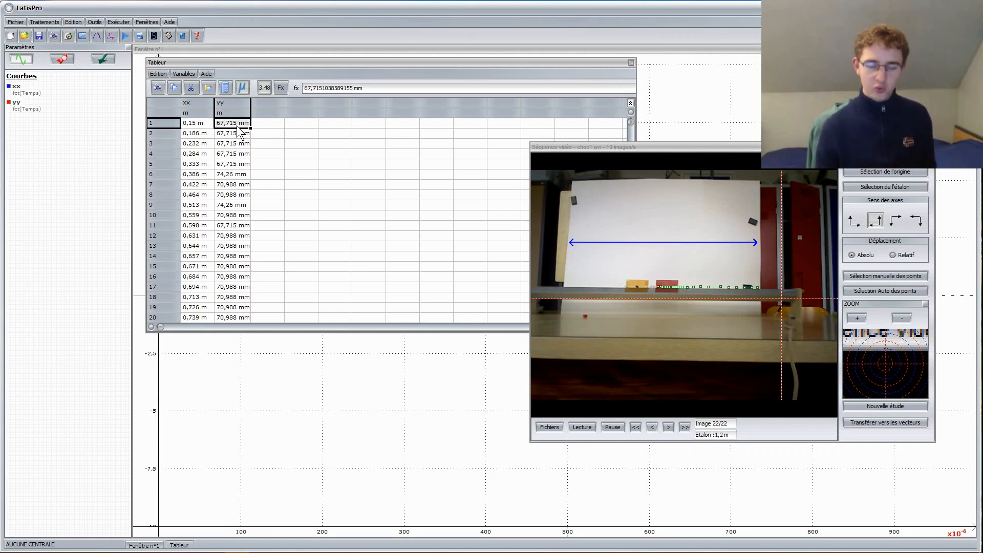
text(1)
key(Return)
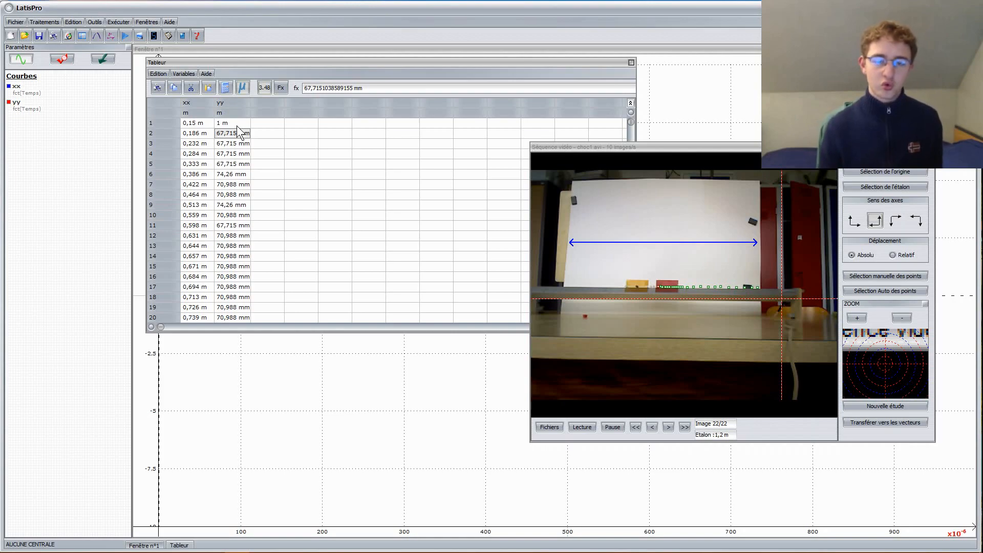
click(237, 125)
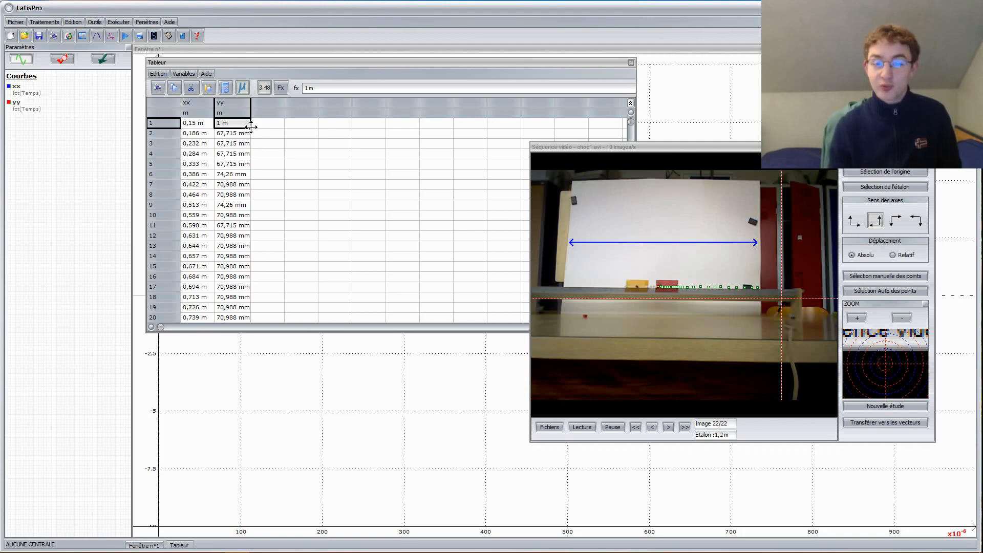
drag(251, 127, 245, 275)
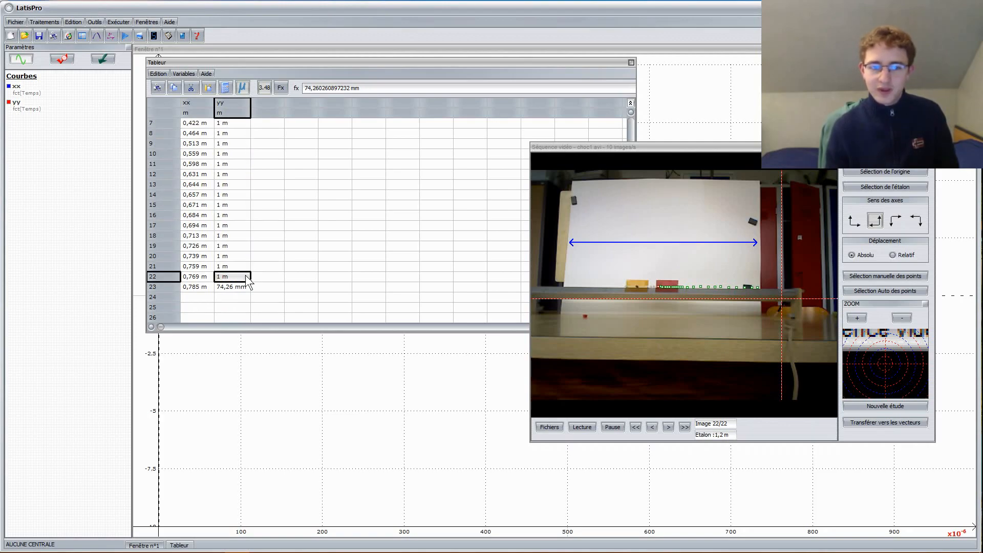
Extend the 1 m fill in the yy column to row 23 and return to the first row
key(Down)
key(Down)
key(Down)
key(Down)
key(Down)
key(Down)
key(Down)
key(Down)
key(Down)
key(Down)
key(Down)
key(Down)
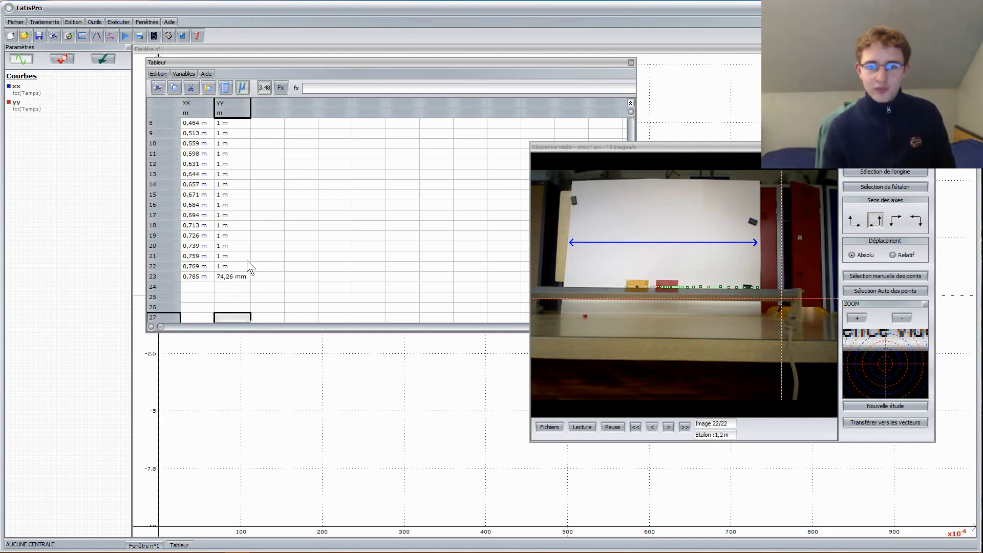
scroll(247, 195, down, 1)
click(247, 164)
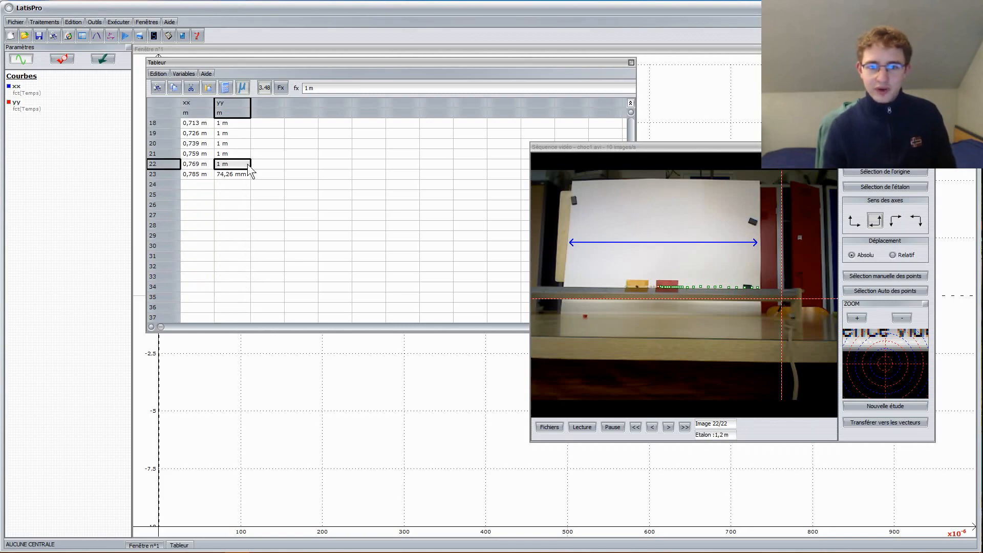
mouse_move(248, 169)
mouse_down()
mouse_move(253, 194)
mouse_move(243, 177)
mouse_up()
key(Up)
key(Up)
key(Up)
key(Up)
key(Up)
key(Up)
key(Up)
key(Up)
key(Up)
key(Up)
key(Up)
key(Up)
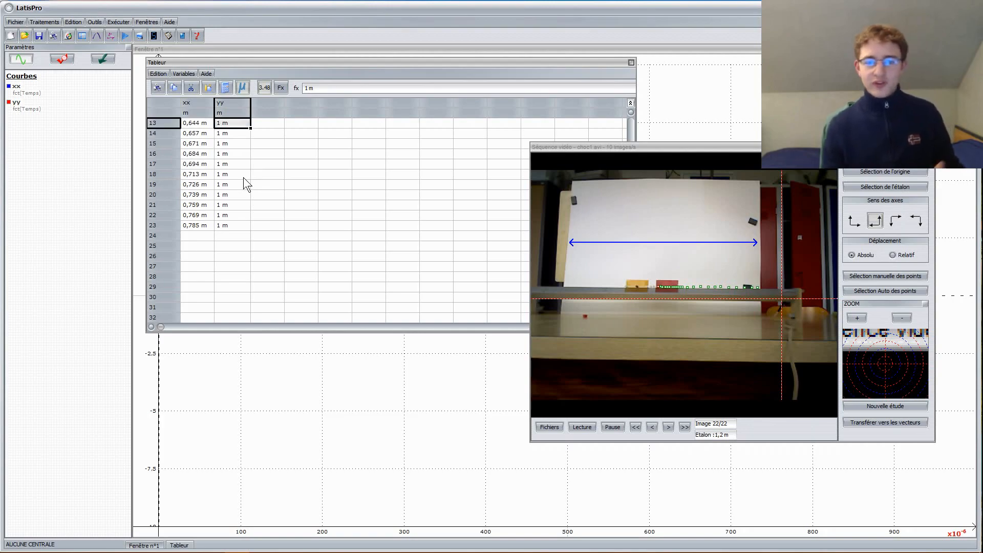
key(Up)
key(Up)
key(Up)
key(Up)
key(Up)
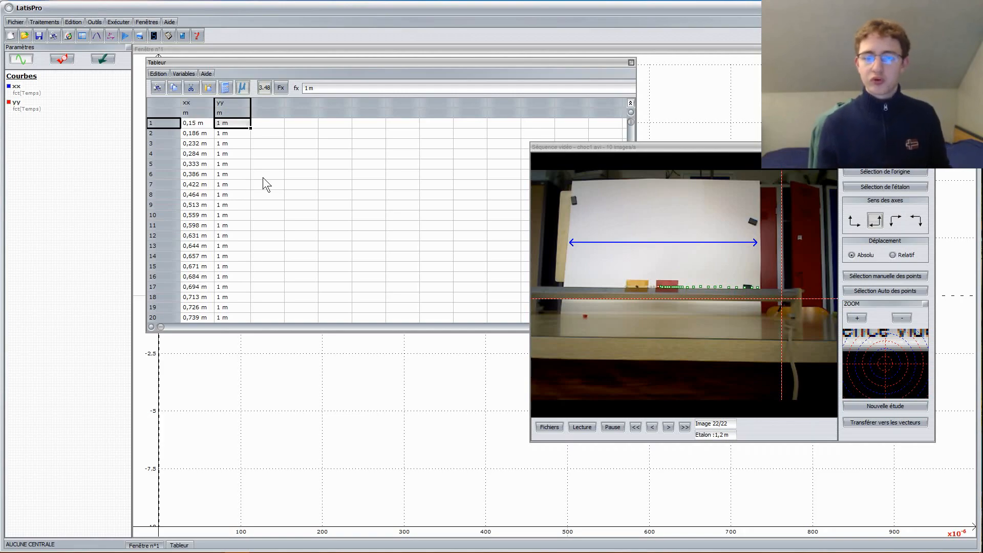
Close the spreadsheet, then transfer the tracked points to the mechanics vector plot with only the velocity vector displayed
click(632, 61)
drag(606, 146, 376, 94)
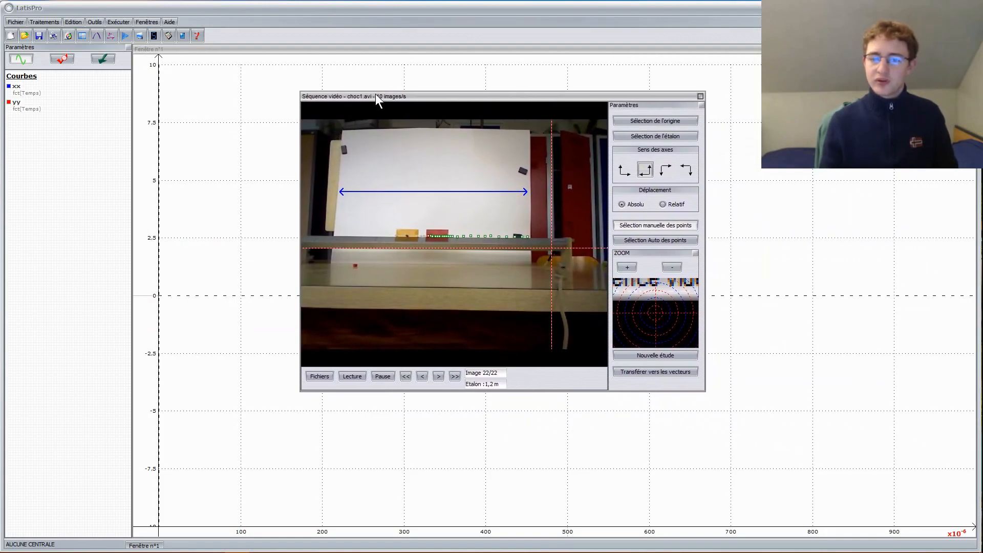
click(622, 373)
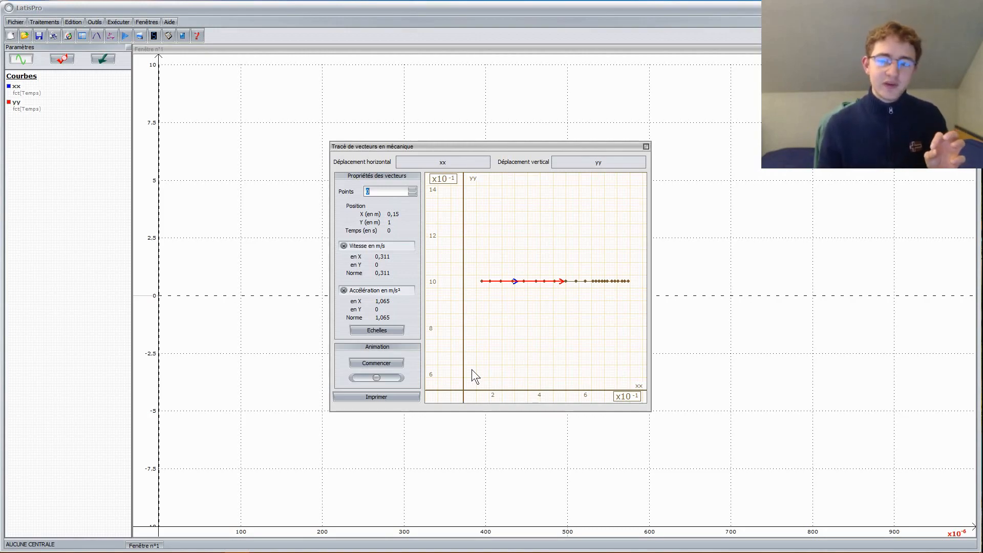
click(344, 291)
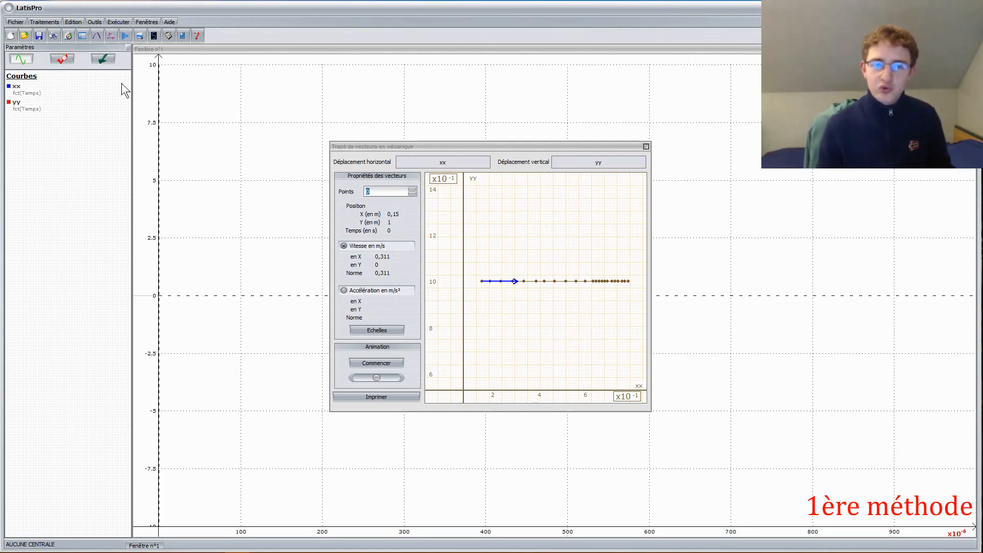
Step through the choc1 video from image 0 to image 11, go back to image 10 to examine the collision, and close the video window
click(68, 39)
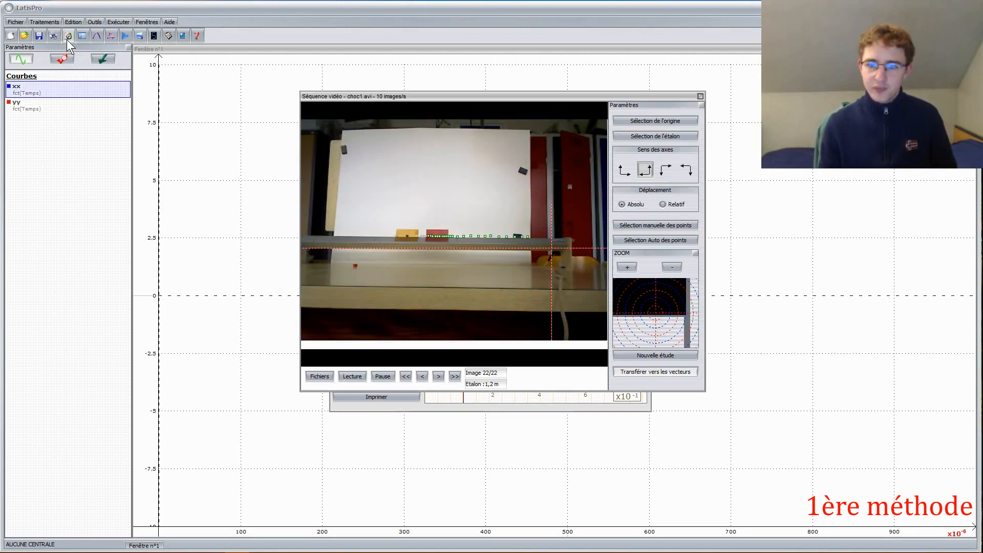
click(410, 376)
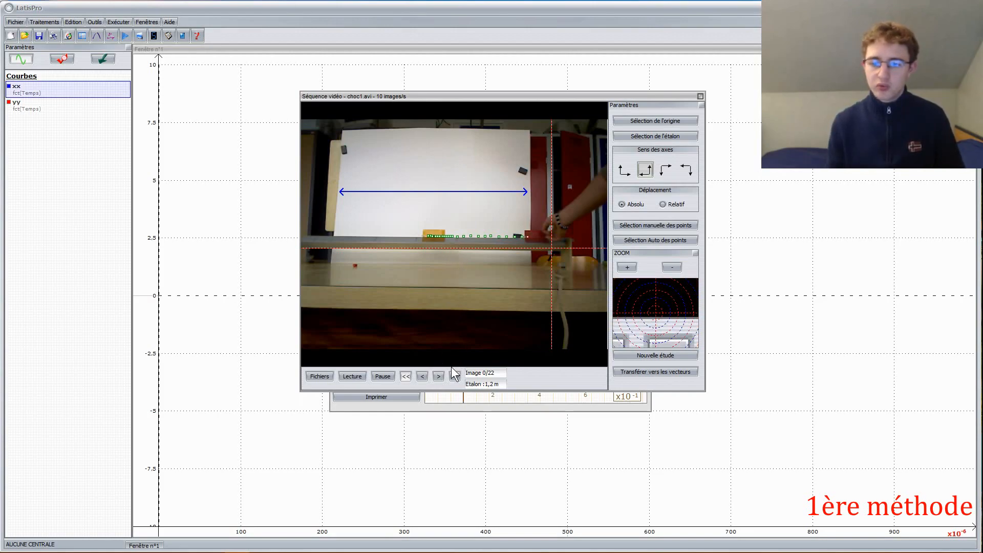
click(440, 377)
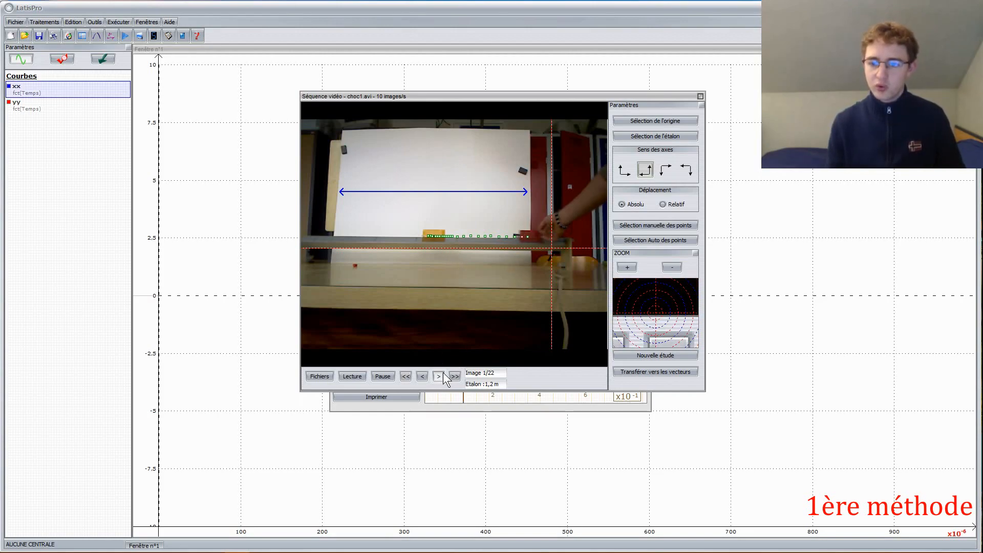
click(444, 374)
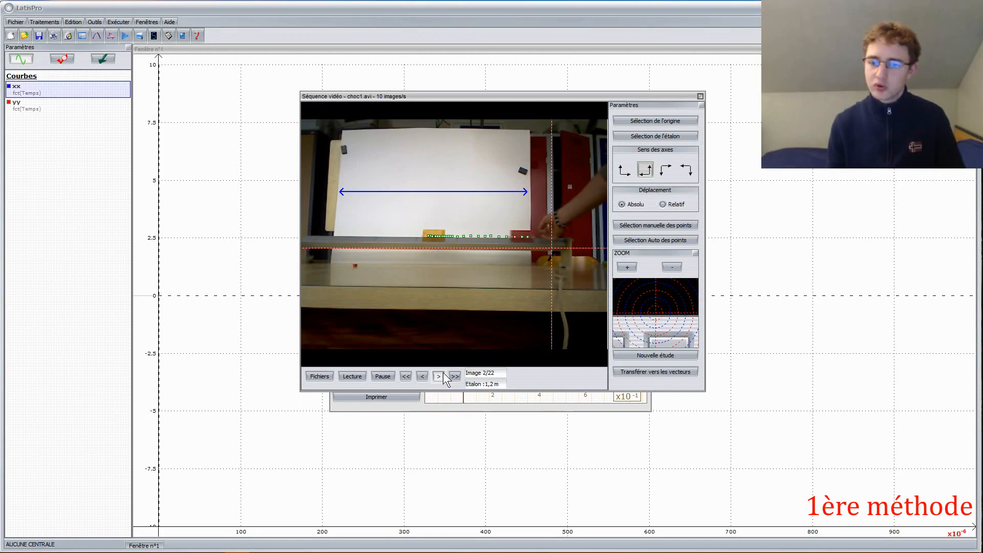
click(443, 373)
click(443, 374)
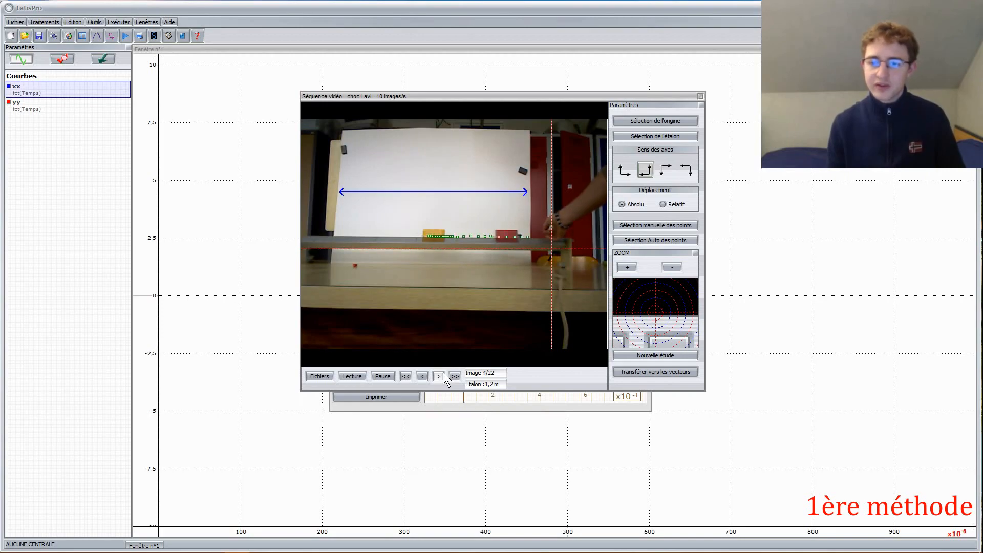
click(444, 377)
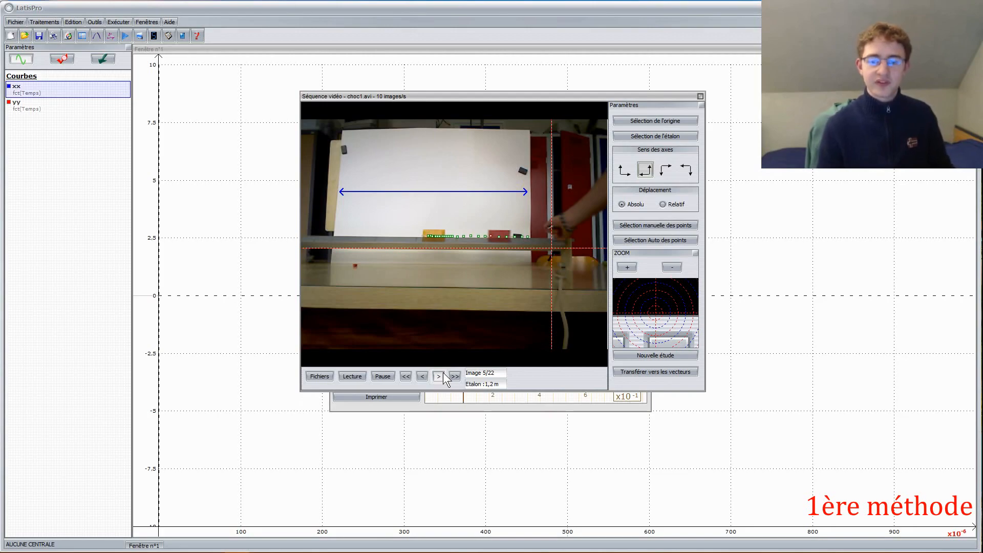
click(444, 376)
click(443, 377)
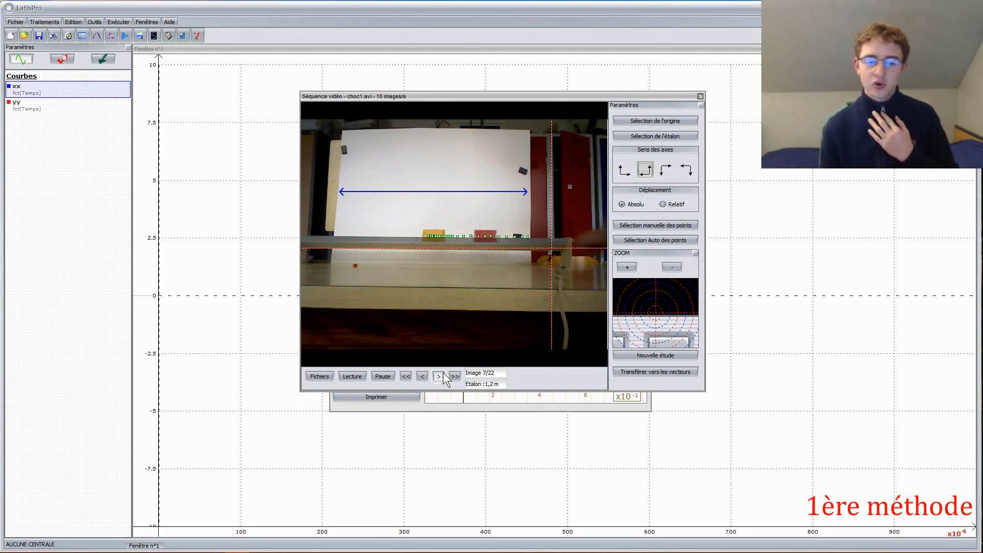
click(443, 377)
click(443, 377)
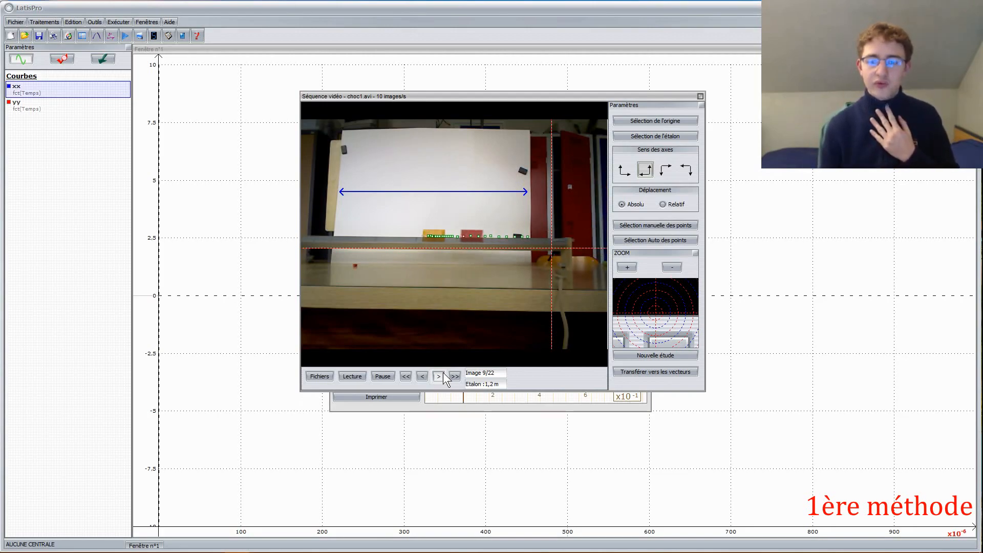
click(443, 377)
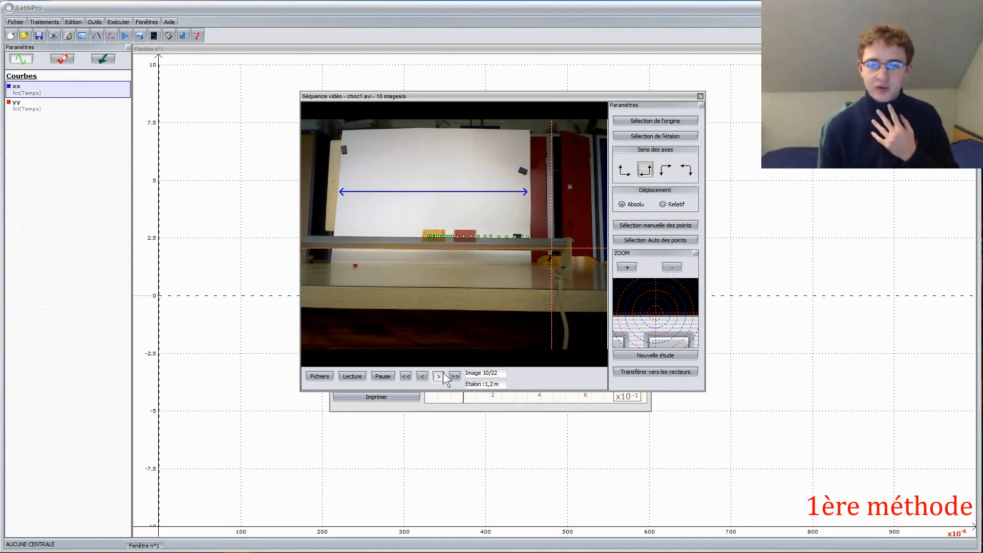
click(443, 377)
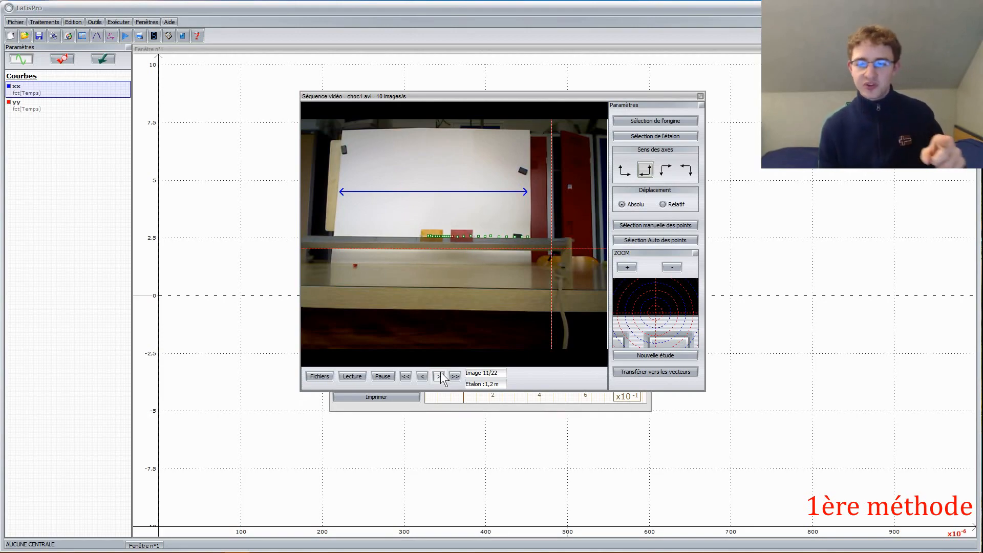
click(425, 377)
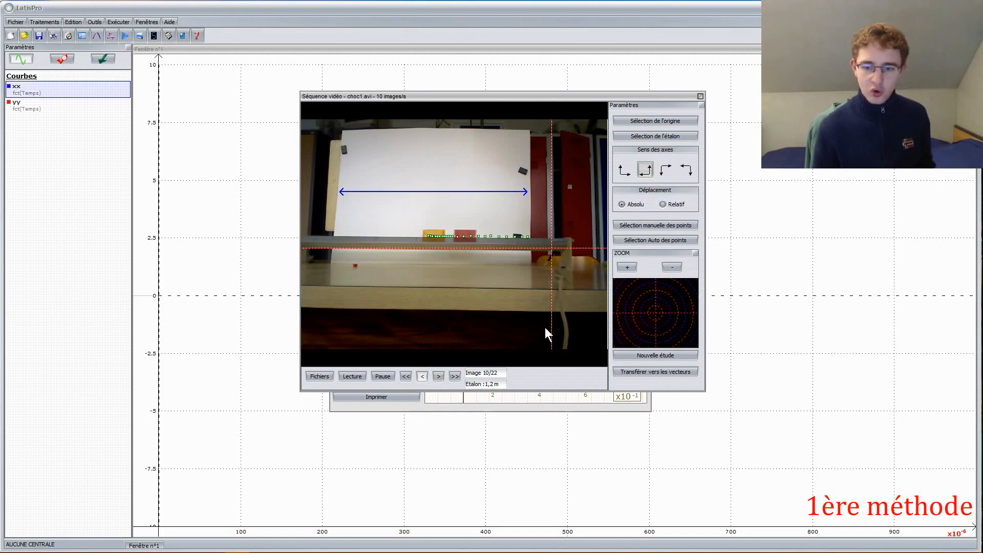
click(700, 96)
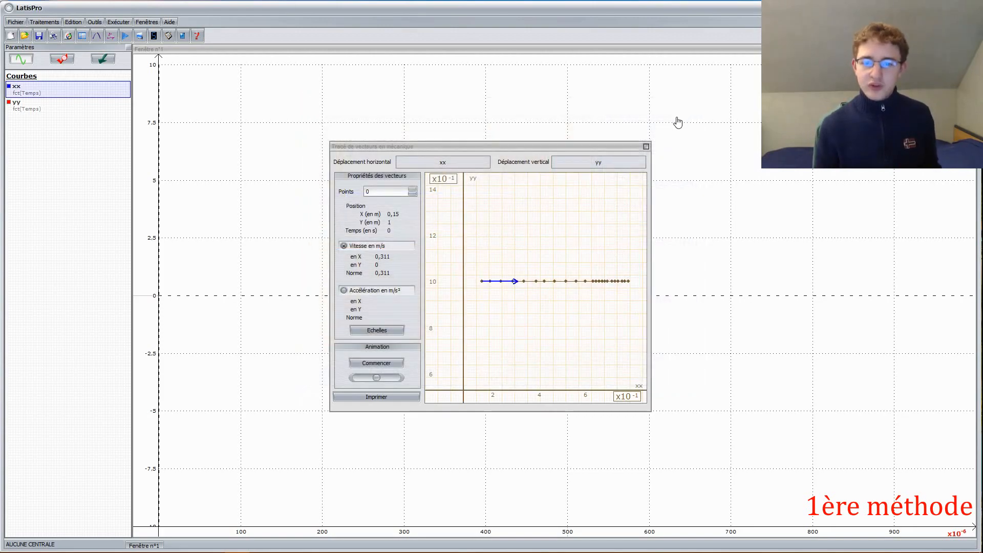
Switch to the calculator, place it beside the vector plot and enter 0,311, the velocity norm of point 0
click(481, 281)
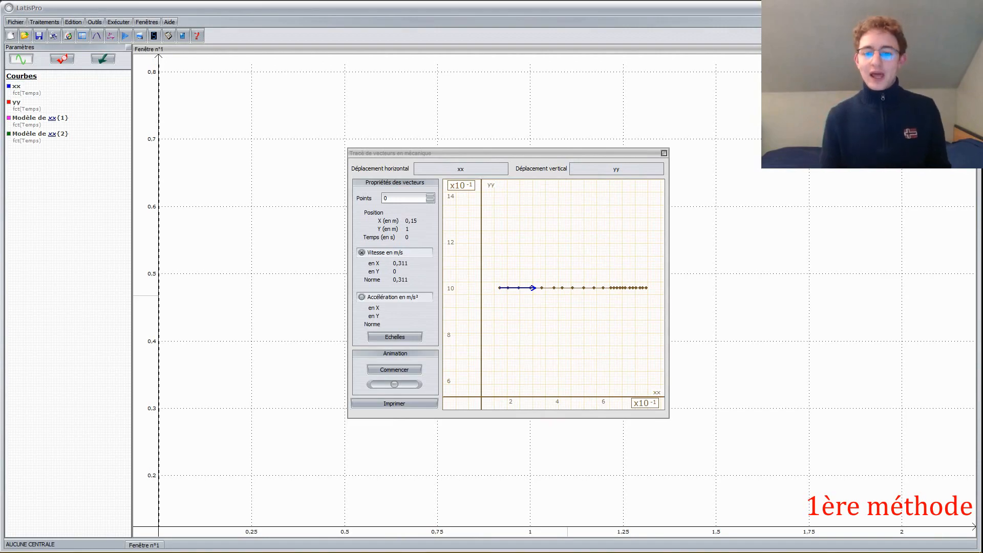
key(alt+Tab)
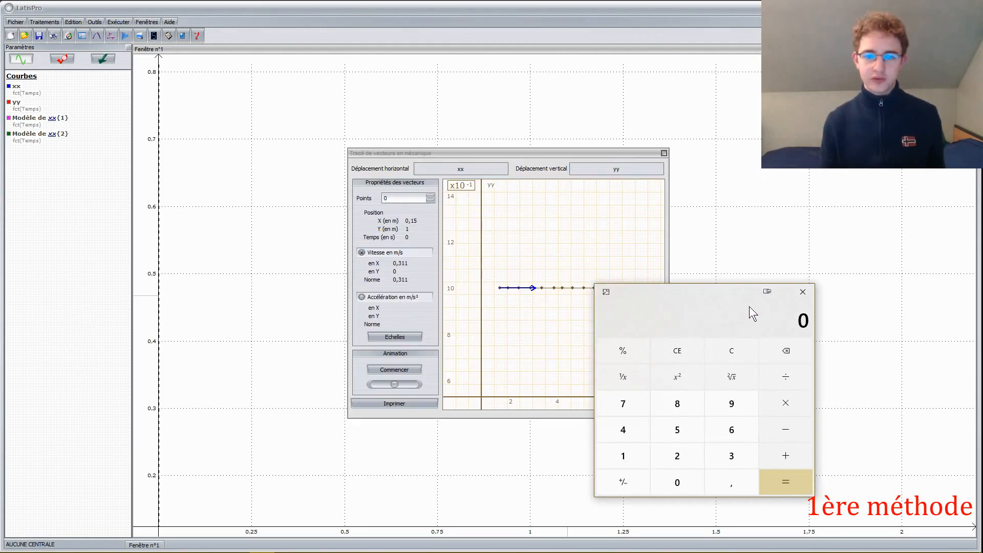
drag(736, 298, 858, 285)
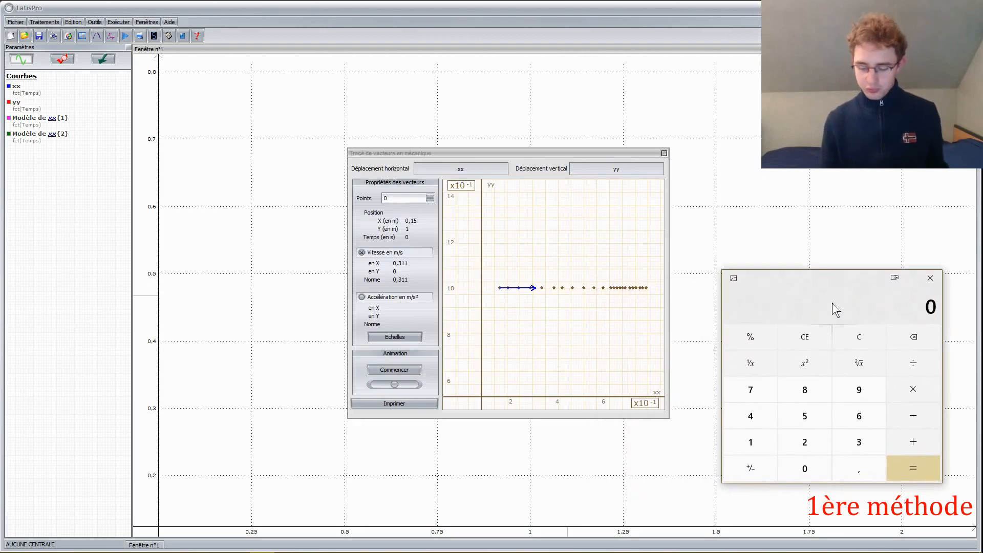
text(,311)
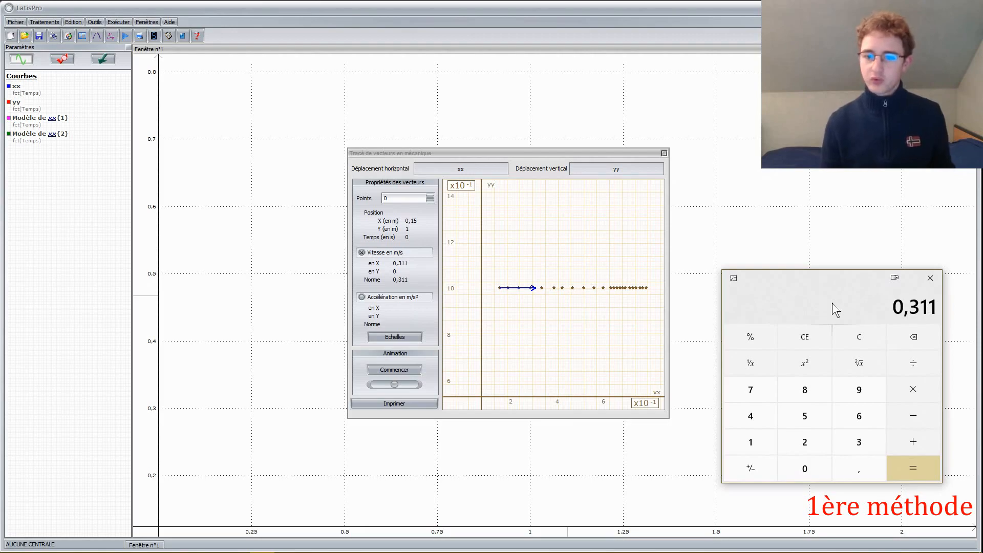
Display the vector of point 1 and add its velocity norm, 0,41, to the calculator sum
click(429, 198)
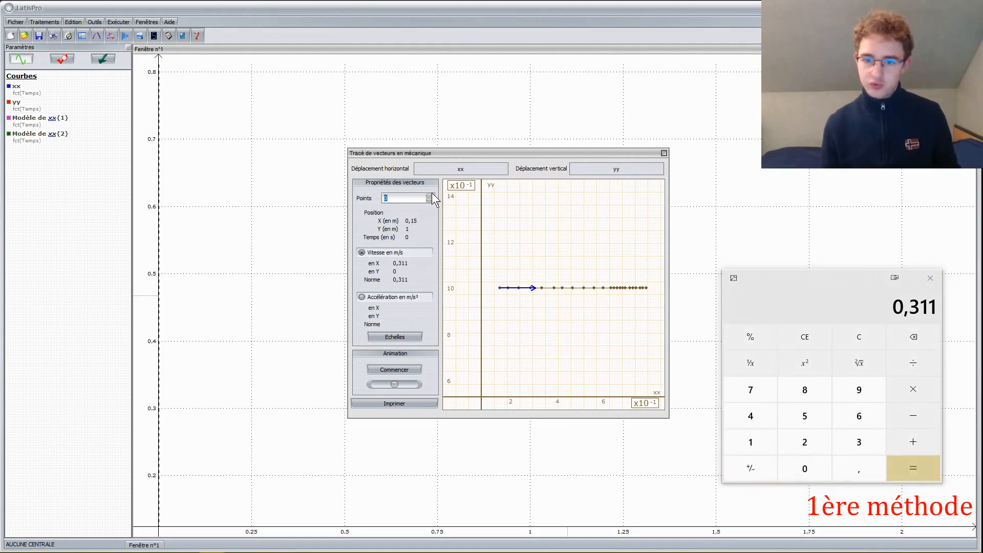
click(430, 195)
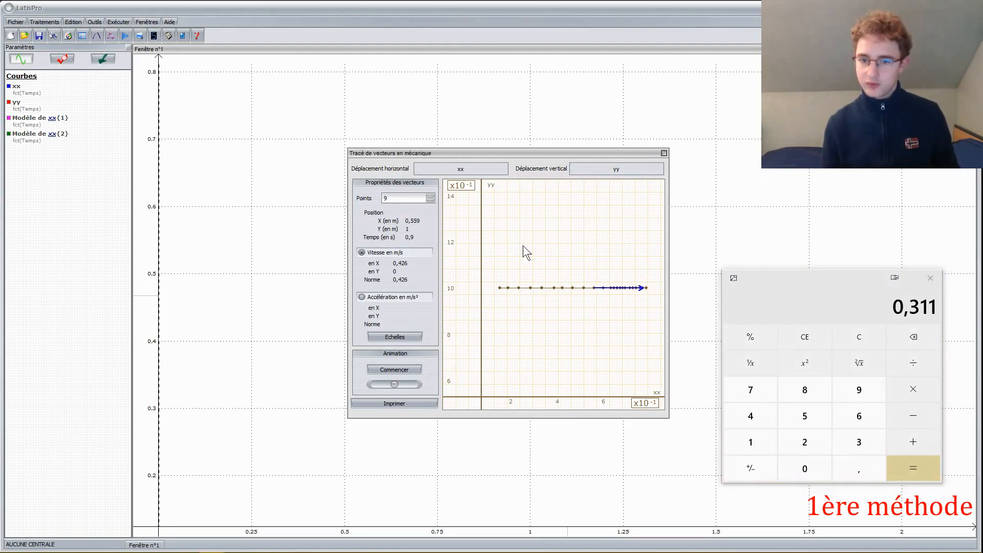
key(BackSpace)
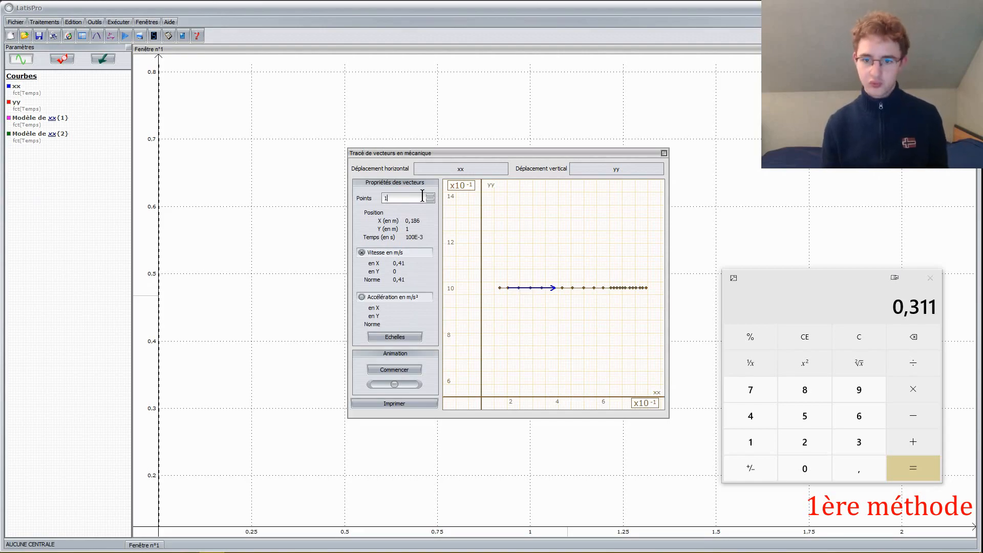
text(7)
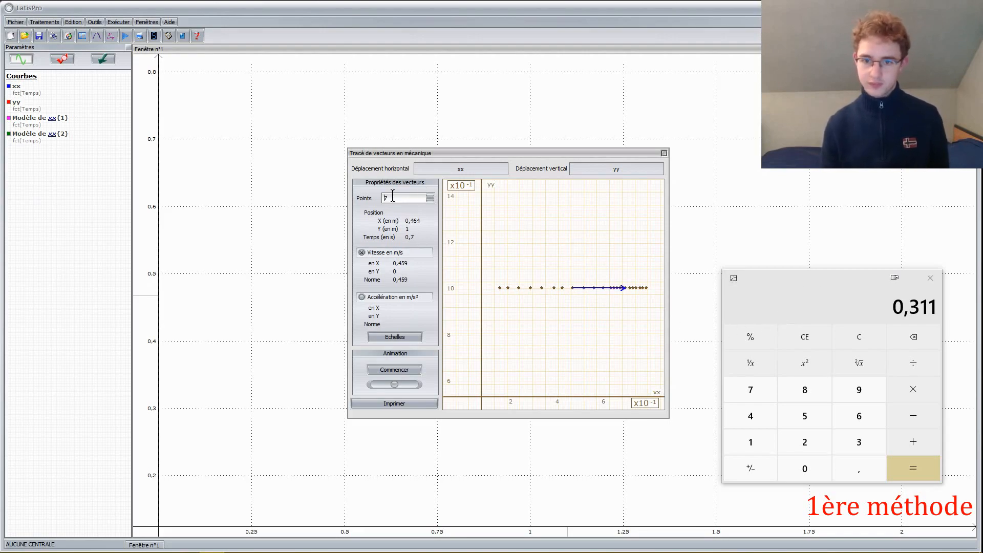
text(1)
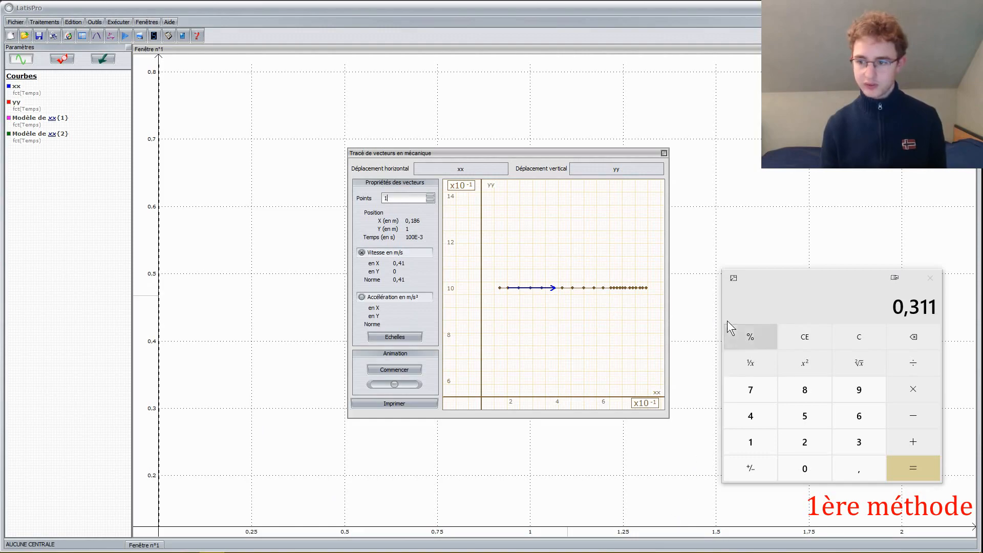
click(791, 302)
text(0,41)
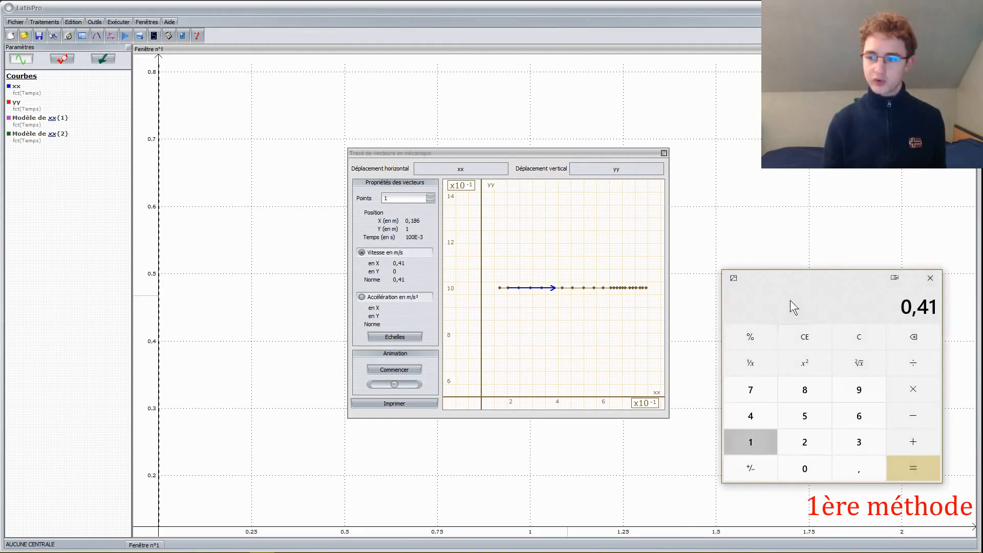
key(Return)
Display the vector of point 2 and add its velocity norm, 0,491, to the calculator sum
click(430, 195)
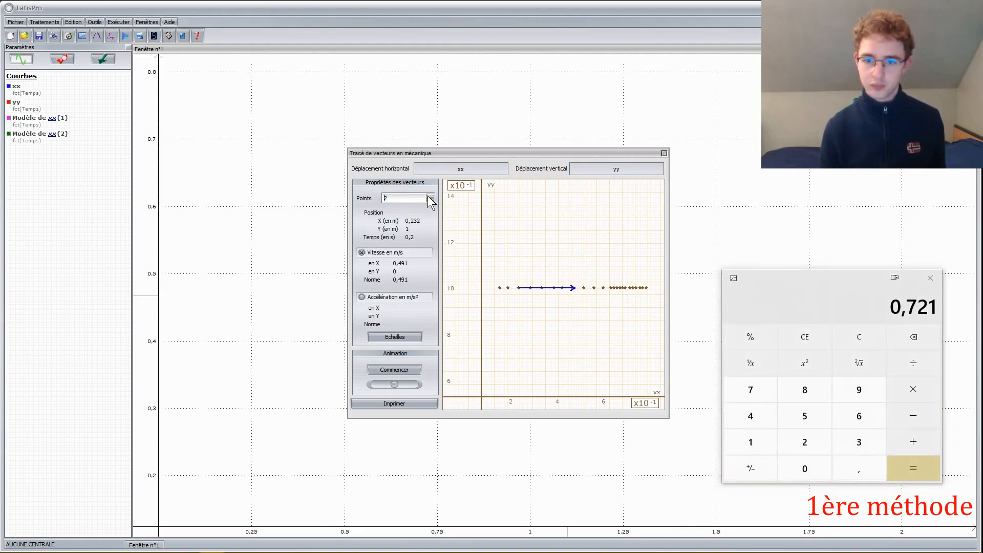
click(846, 314)
text(+,4)
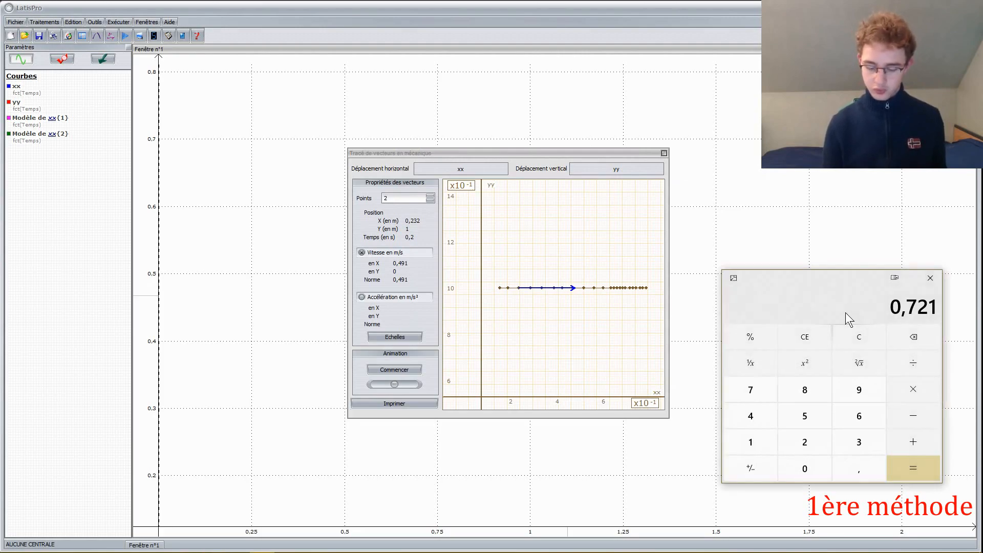
text(91)
key(Return)
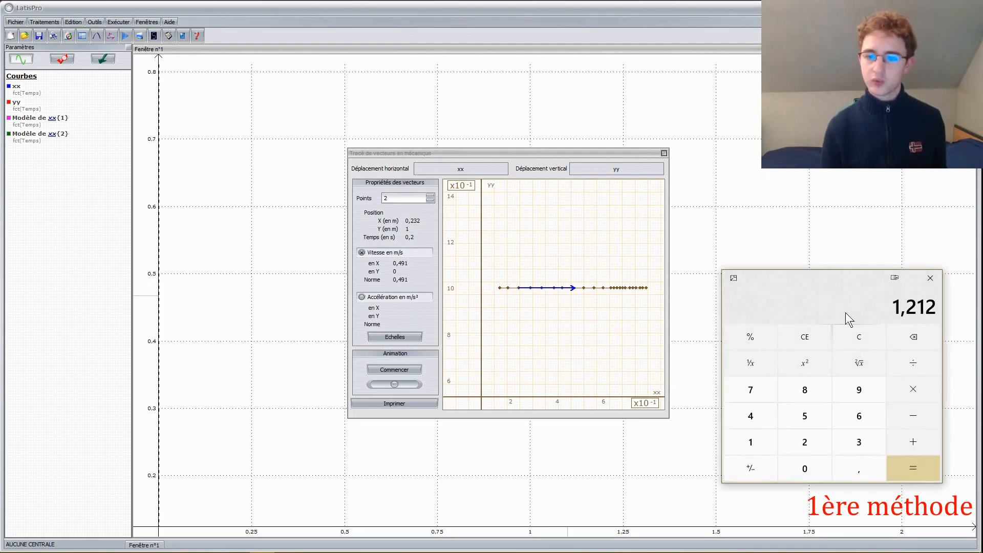
Display the vector of point 3 and add its velocity norm, 0,508, to the calculator sum
click(430, 196)
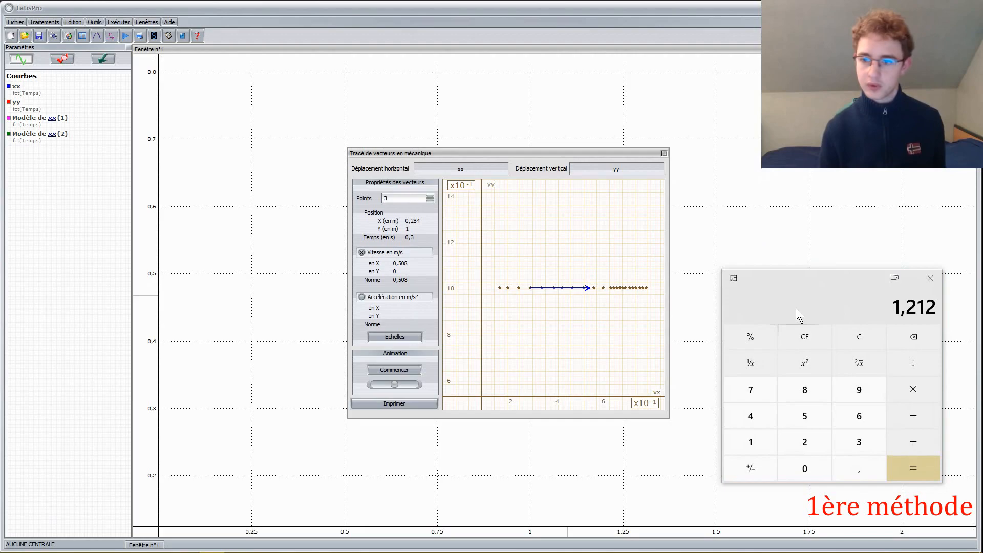
click(796, 308)
text(+,508)
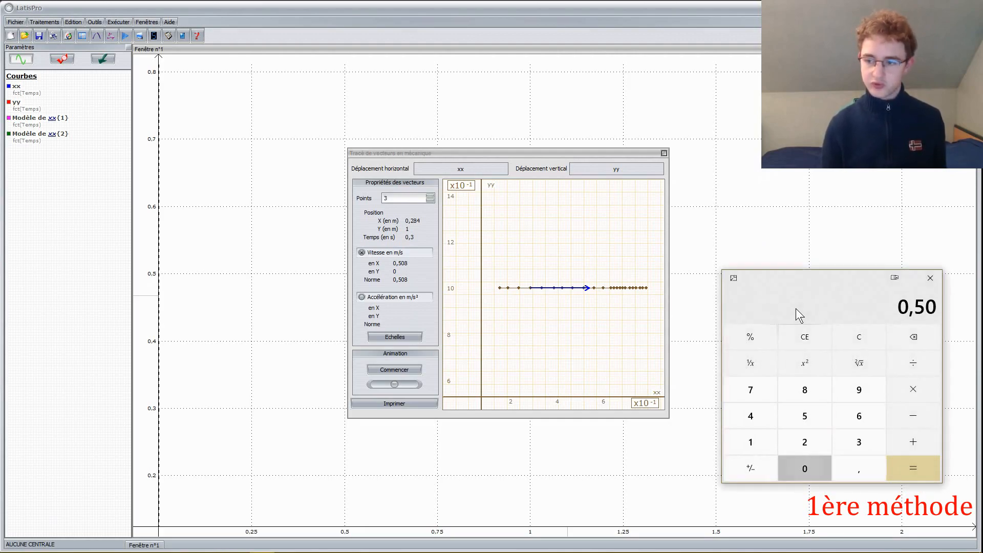
key(Return)
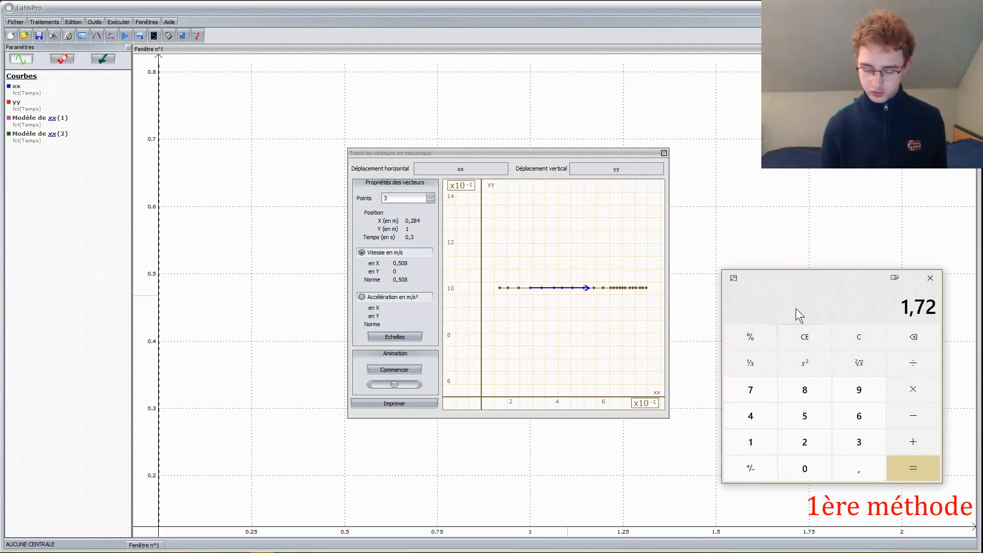
Display the vector of point 4 and add its velocity norm, 0,508, to the calculator sum
click(423, 198)
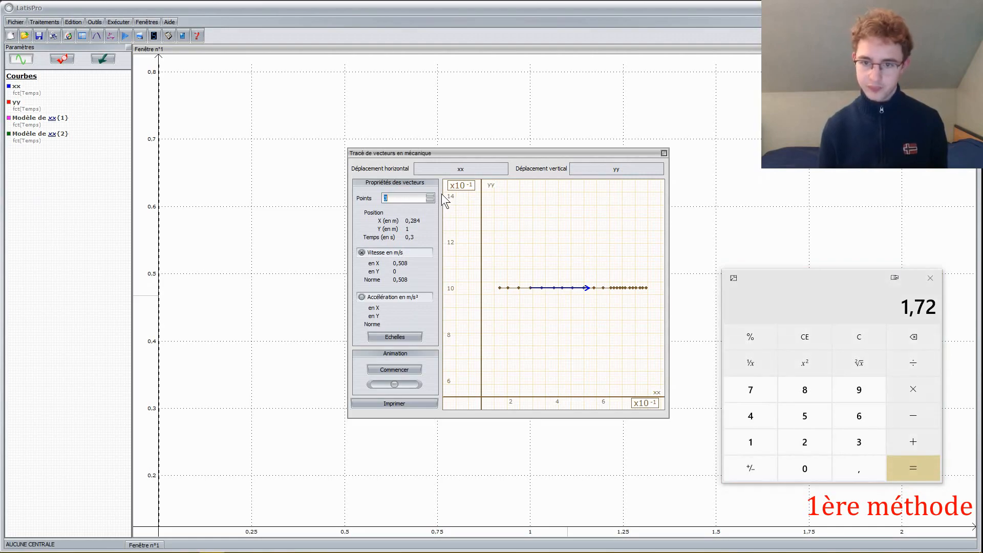
click(430, 196)
click(783, 306)
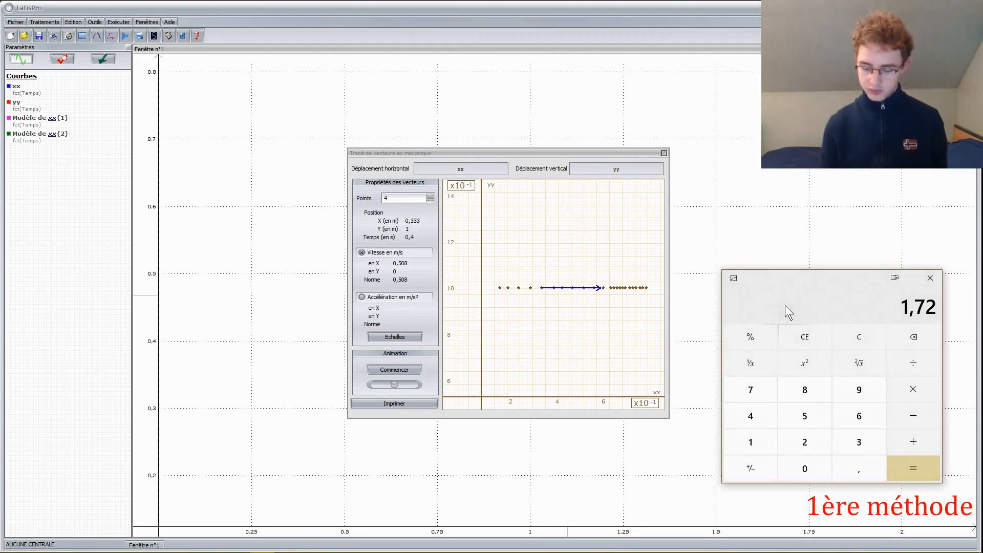
text(+0,508)
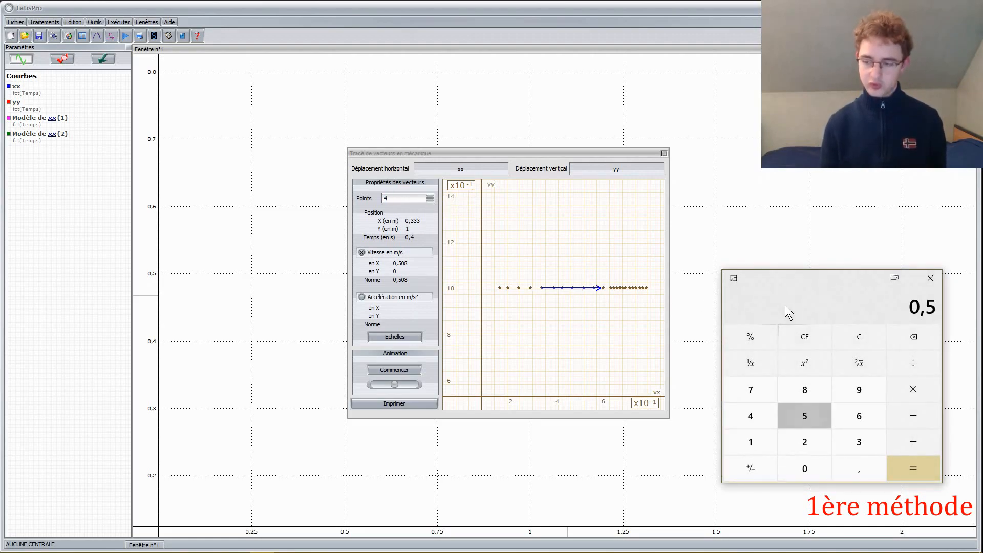
key(Return)
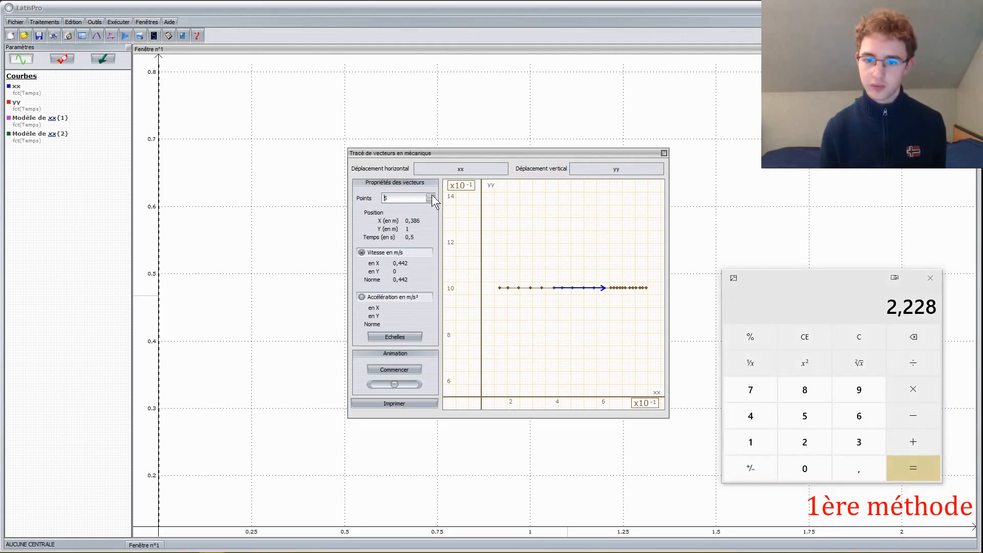
Display the vector of point 5 and add its velocity norm, 0,442, to the calculator sum
click(430, 195)
click(789, 290)
text(+0,442)
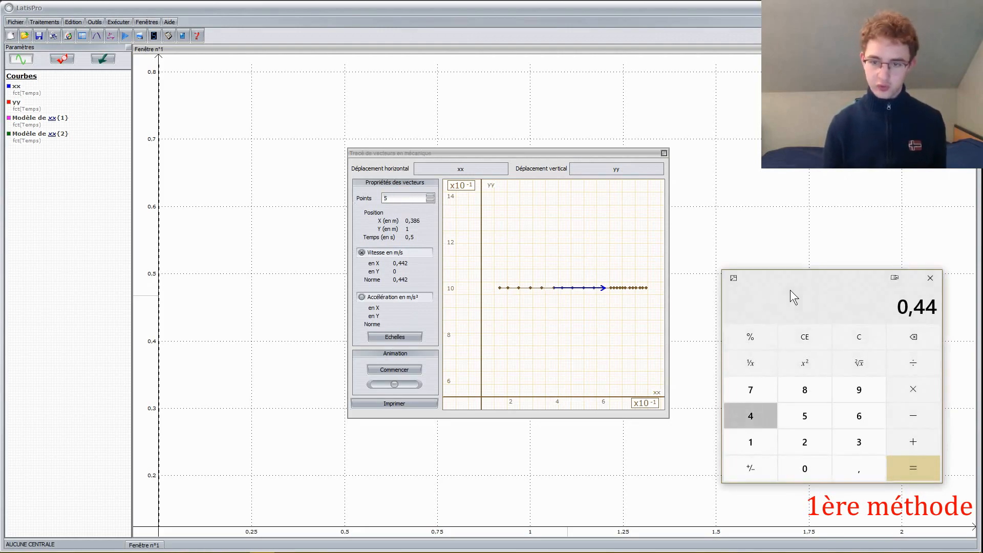
key(Return)
Display the vector of point 6 and add its velocity norm, 0,393, to the calculator sum
click(430, 195)
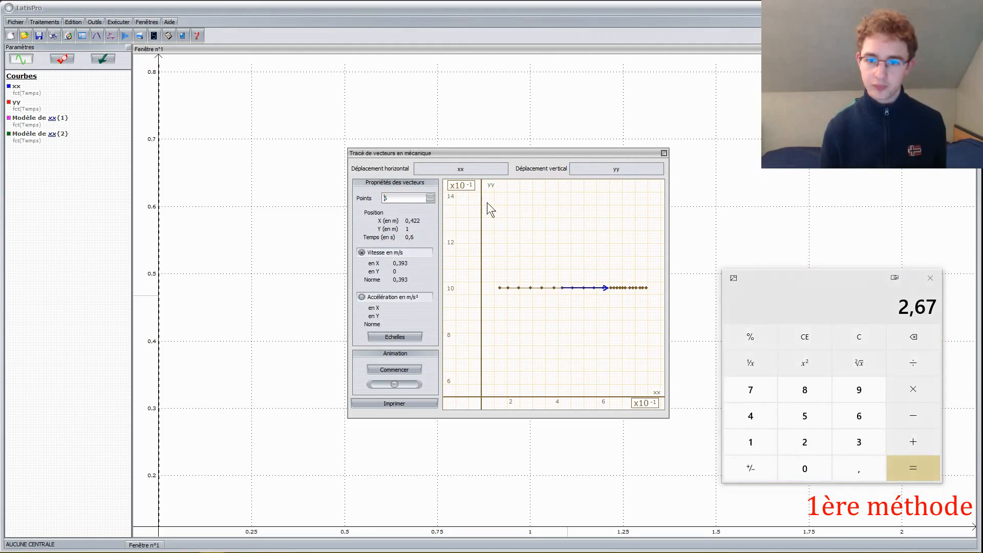
click(784, 306)
text(+0,3)
text(93)
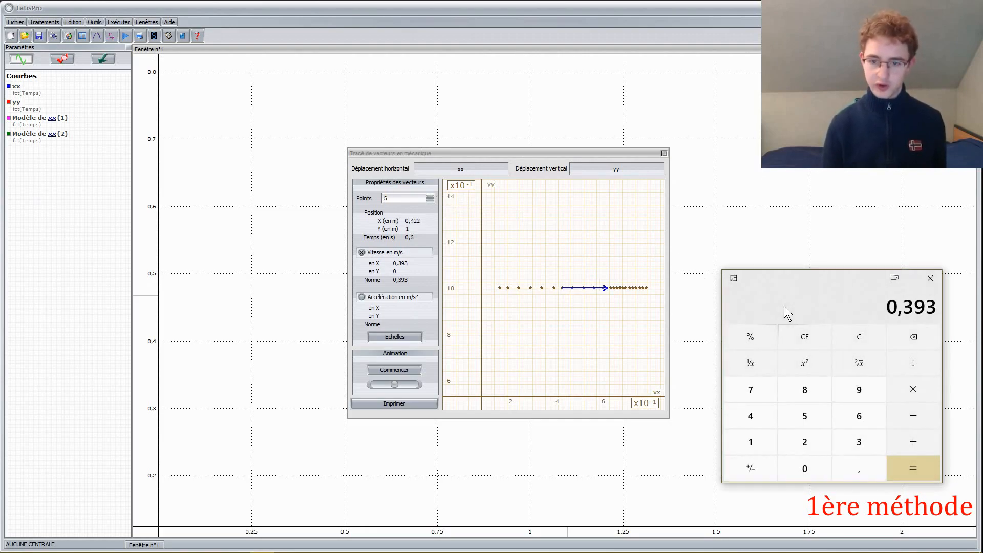
key(Return)
Display the vector of point 7 and add its velocity norm, 0,459, to the calculator sum
click(432, 197)
click(431, 198)
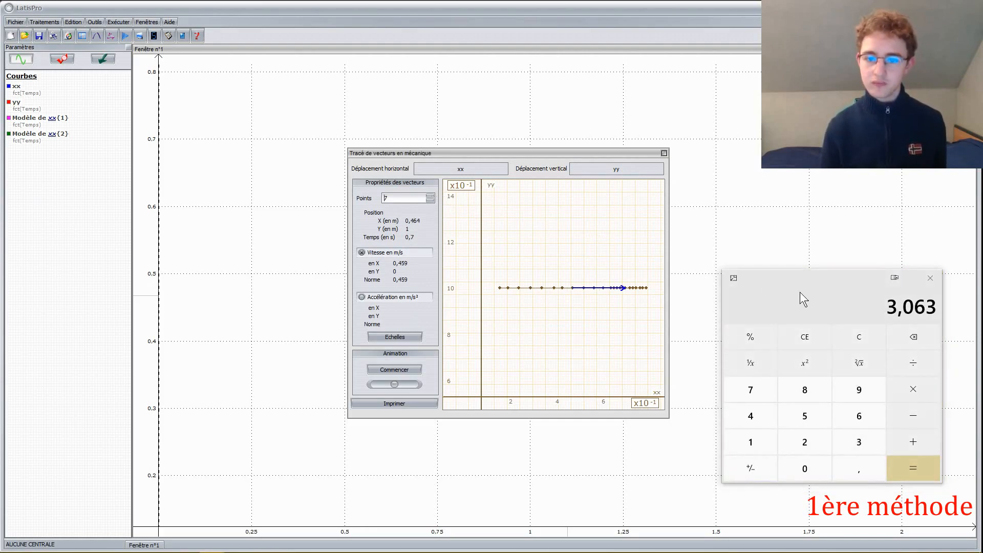
click(801, 293)
text(+0,4)
text(59)
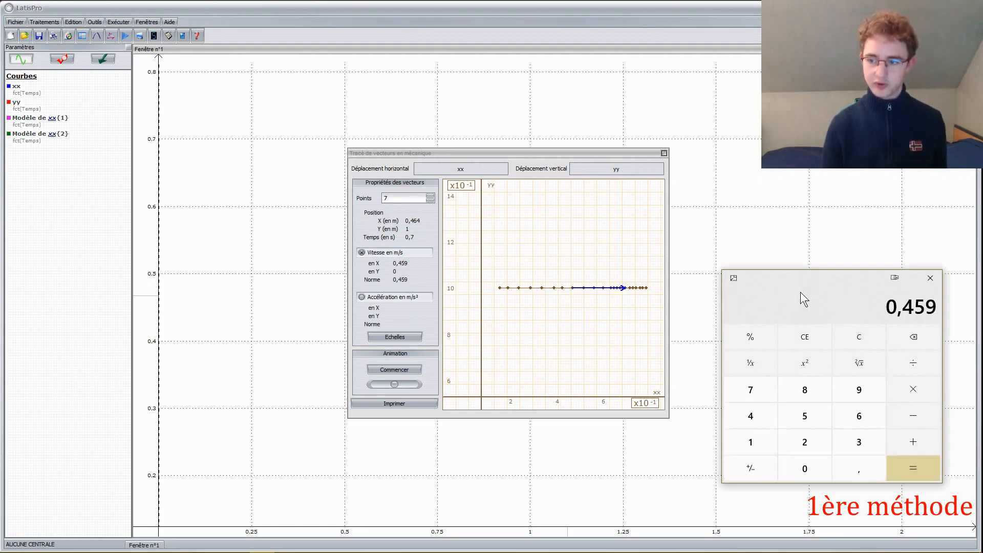
key(Return)
Display the vector of point 8 and add its velocity norm, 0,475, to the calculator sum
click(429, 196)
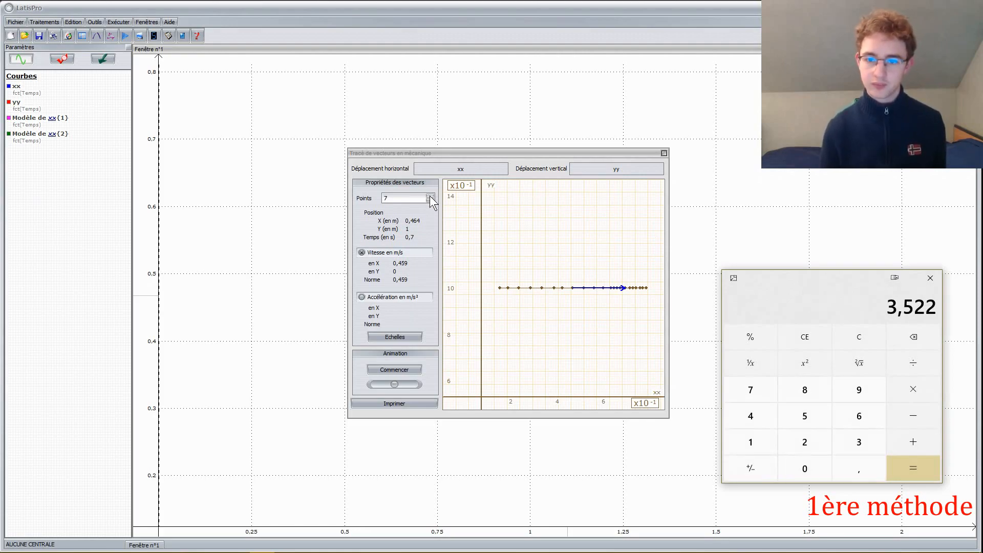
click(760, 300)
text(+0,475)
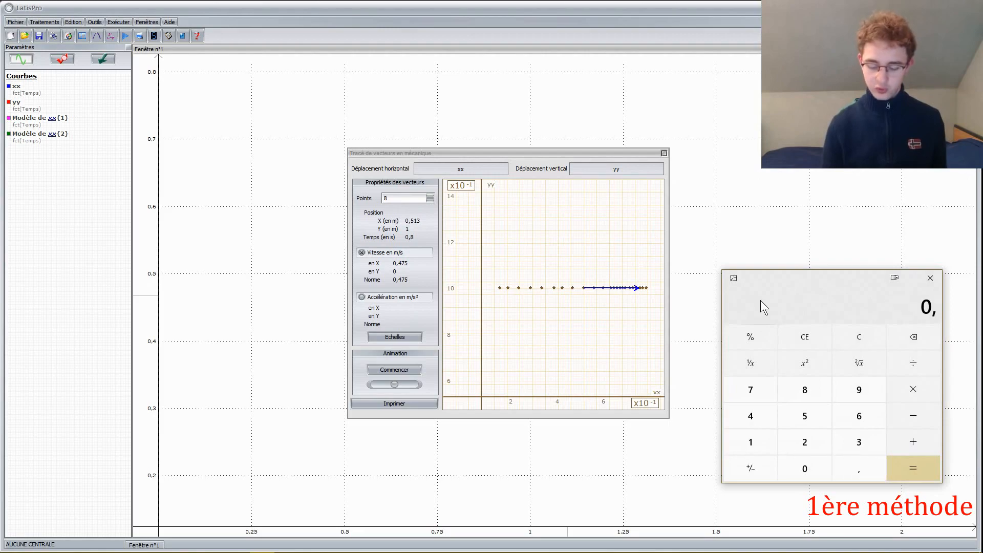
key(Return)
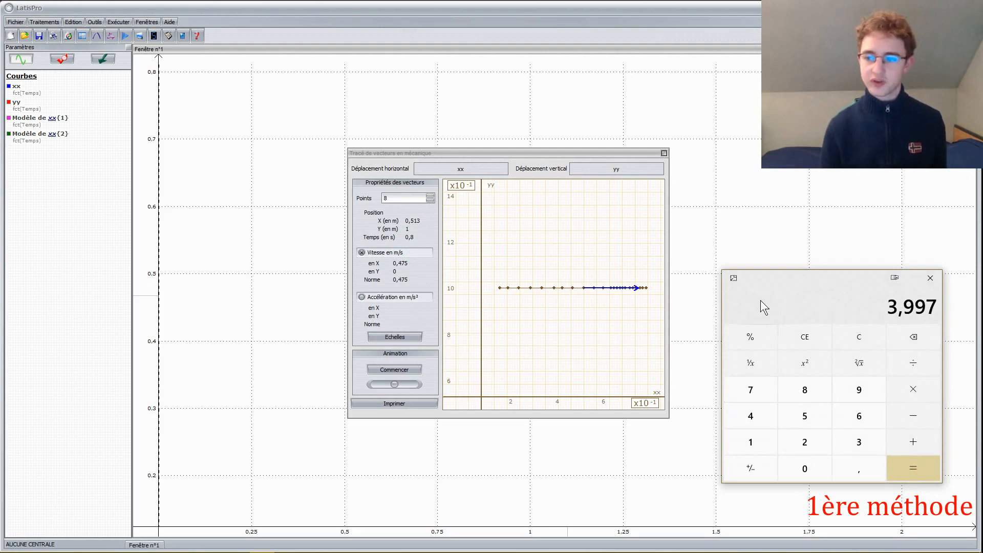
Display the vector of point 9 and add its velocity norm, 0,426, to the calculator sum
click(430, 200)
click(430, 197)
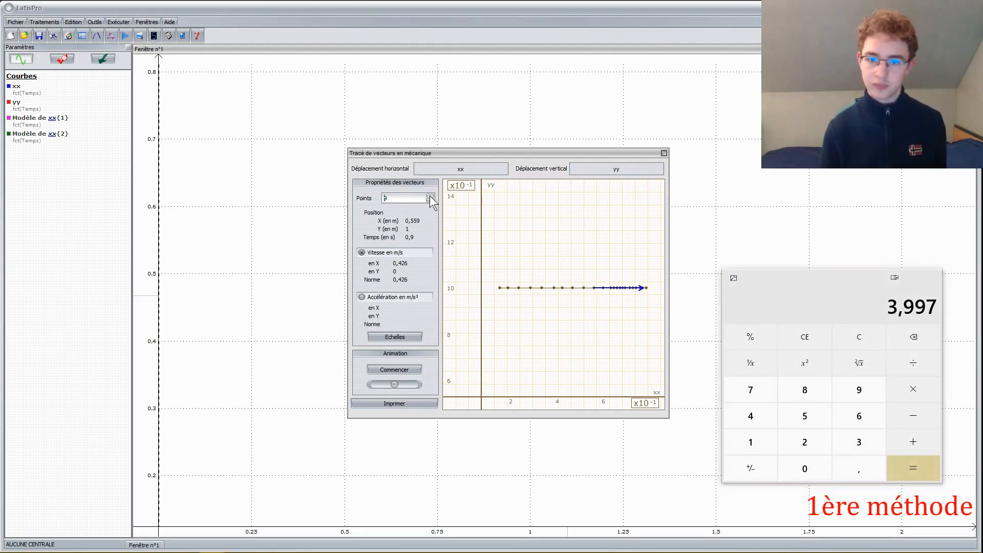
click(762, 286)
text(+0,426)
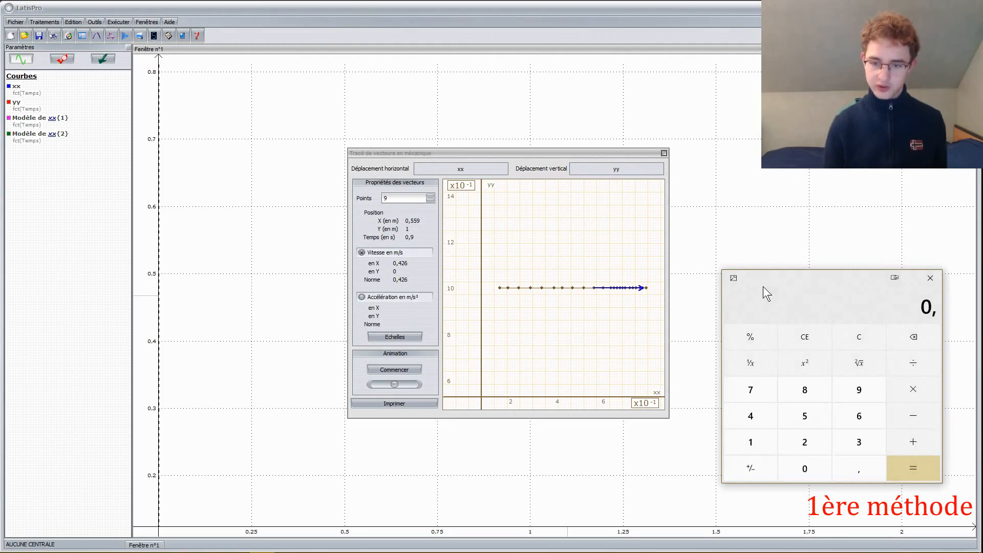
key(Return)
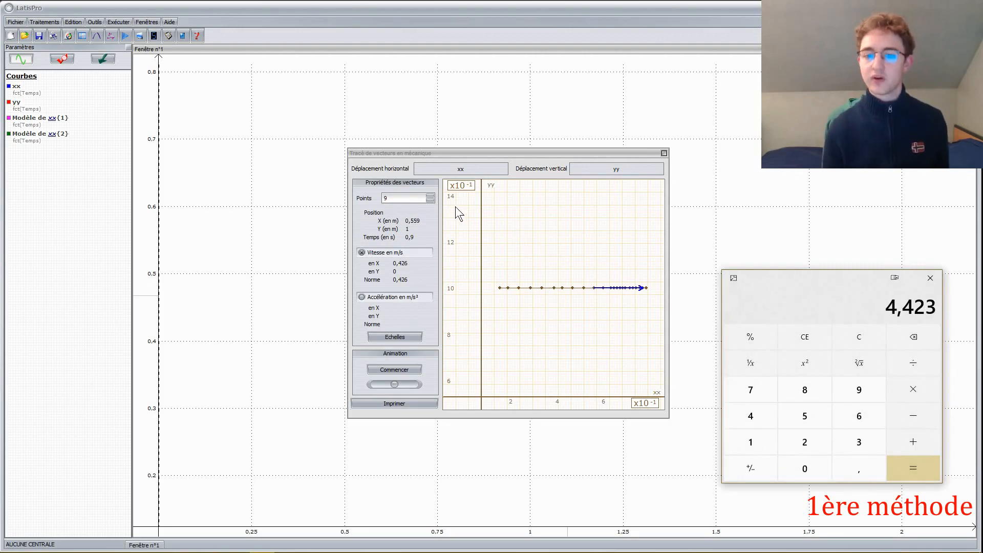
Display the vector of point 10 and add its velocity norm, 0,36, to the calculator sum
click(430, 197)
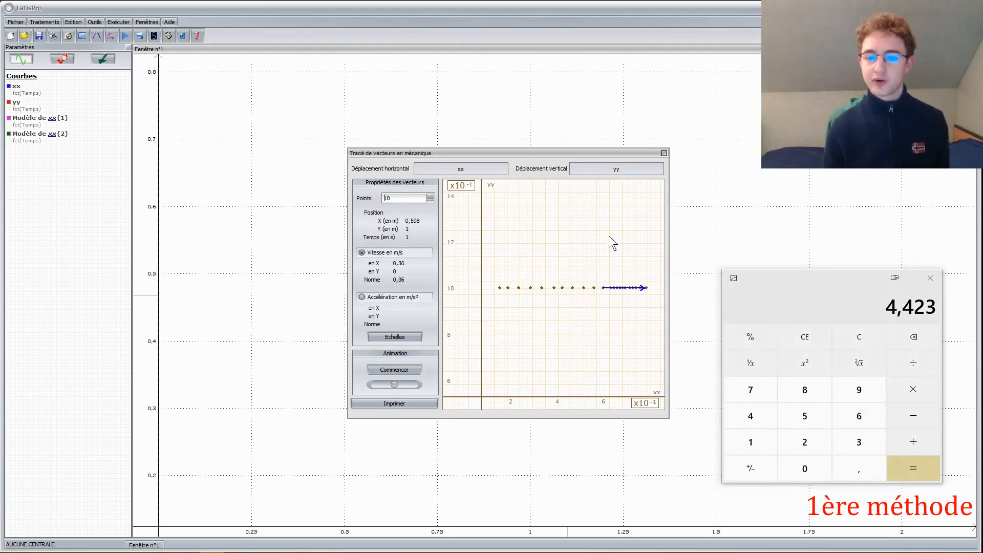
click(812, 311)
text(+0,36)
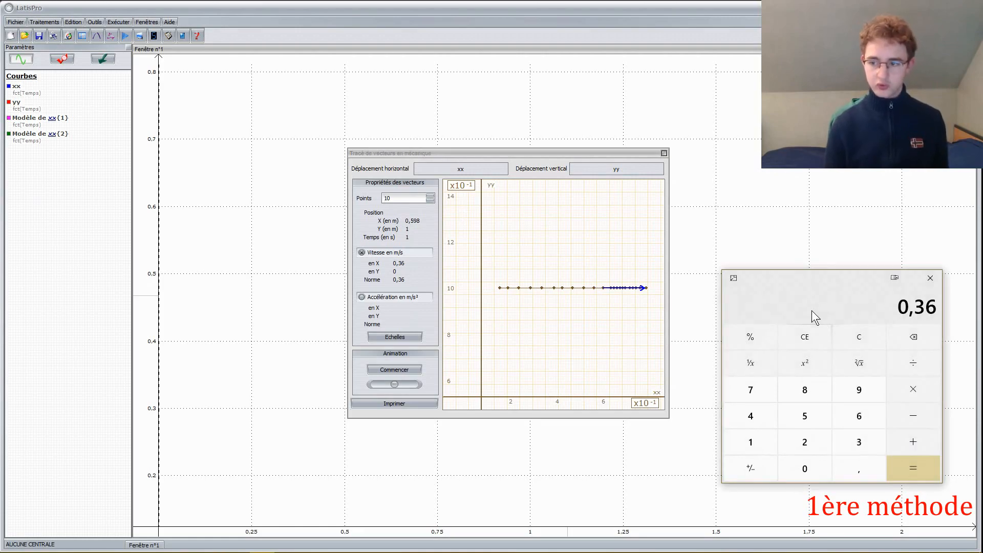
key(Return)
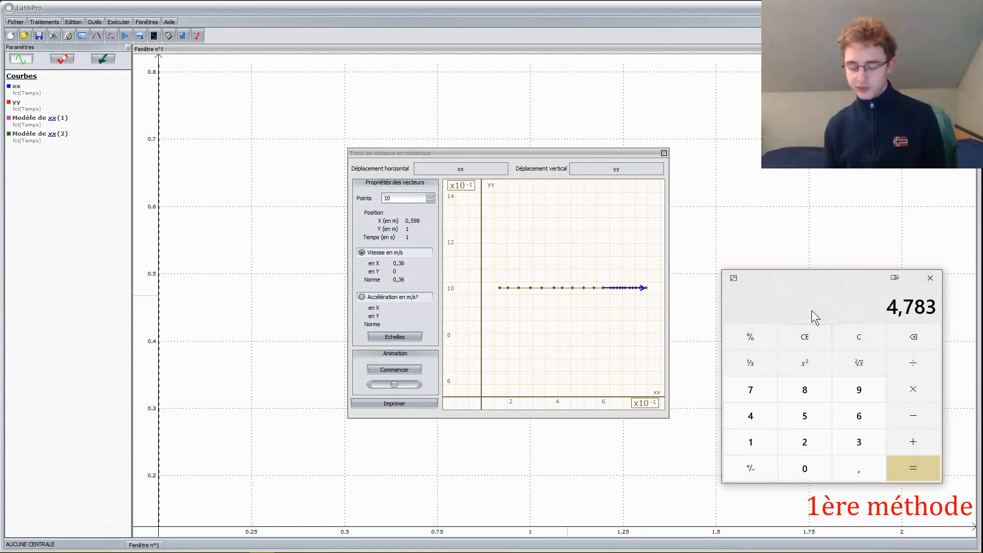
Divide the velocity sum by 11 to calculate the average velocity before the collision
key(slash)
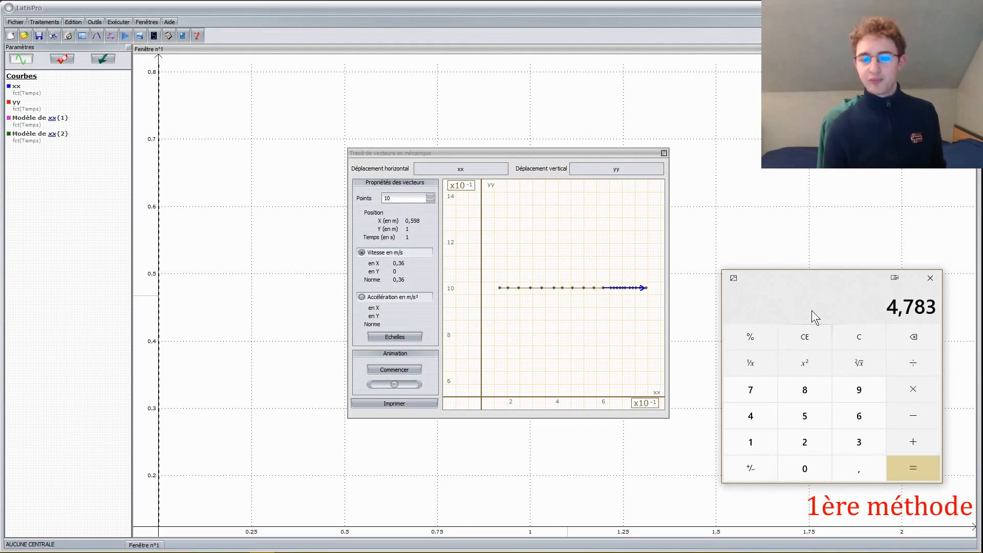
text(11)
key(Return)
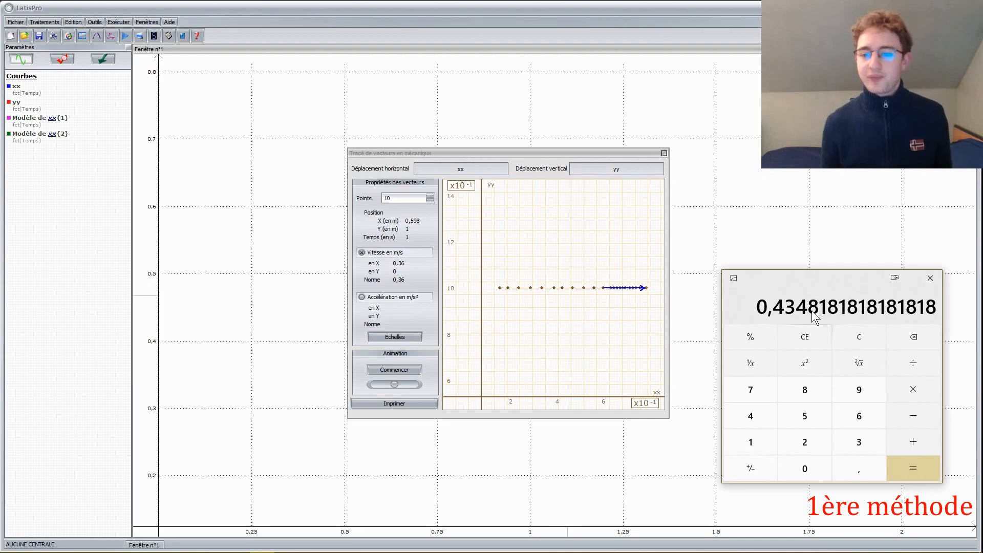
Clear the calculator and start a new sum with 0,229, the velocity norm of point 11
key(Escape)
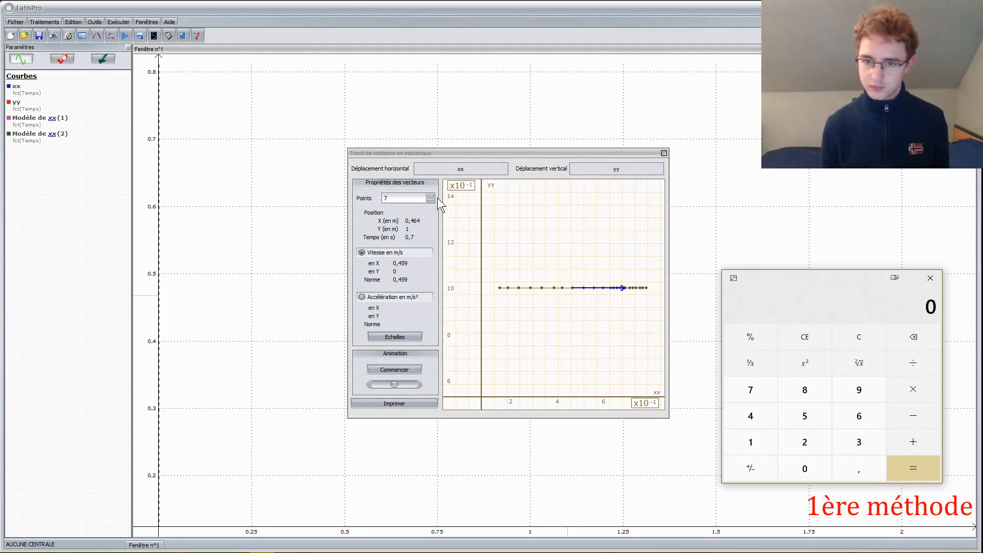
click(430, 199)
click(430, 196)
click(431, 196)
click(828, 308)
text(0,229)
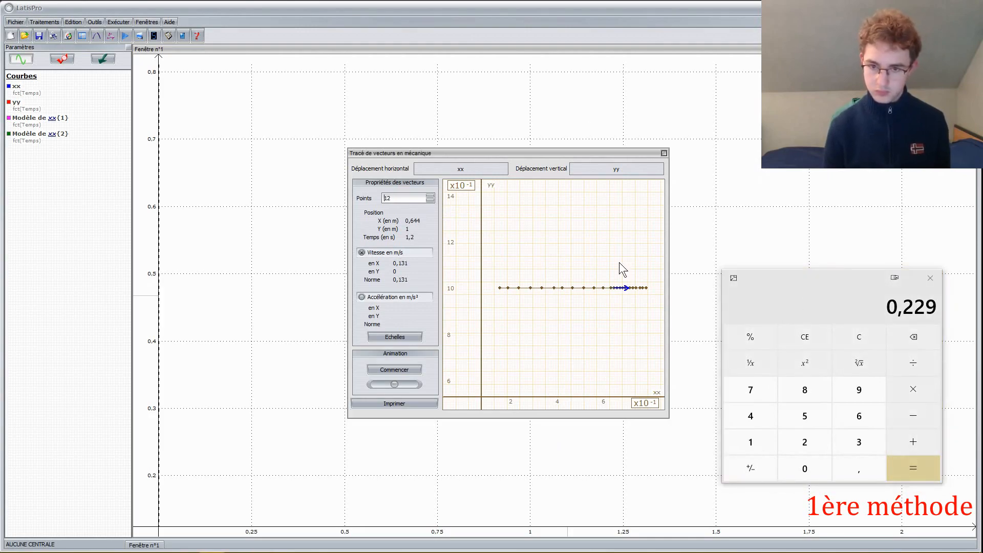
Add the velocity norms of points 12 and 13, 0,131 each, to the new calculator sum
click(875, 306)
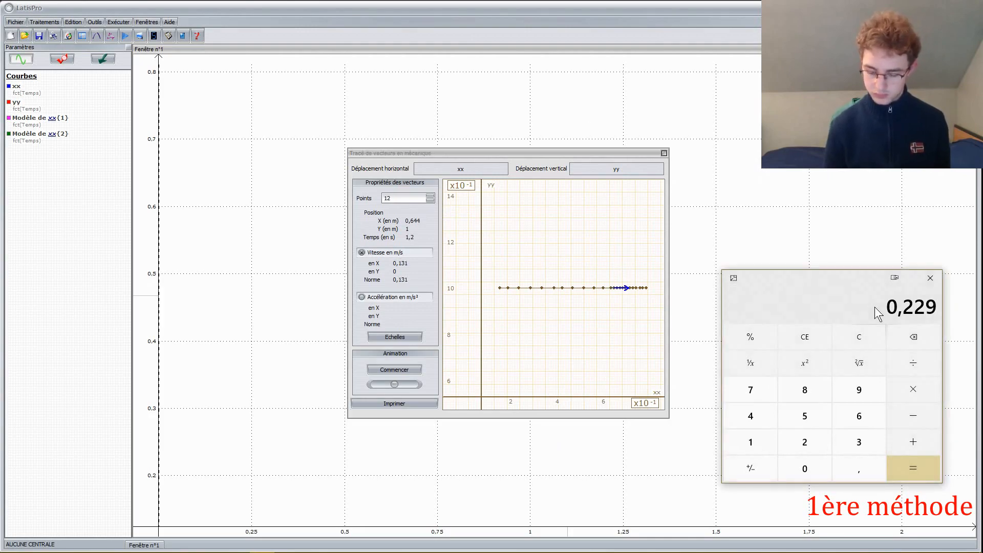
text(0,36)
click(431, 195)
click(806, 314)
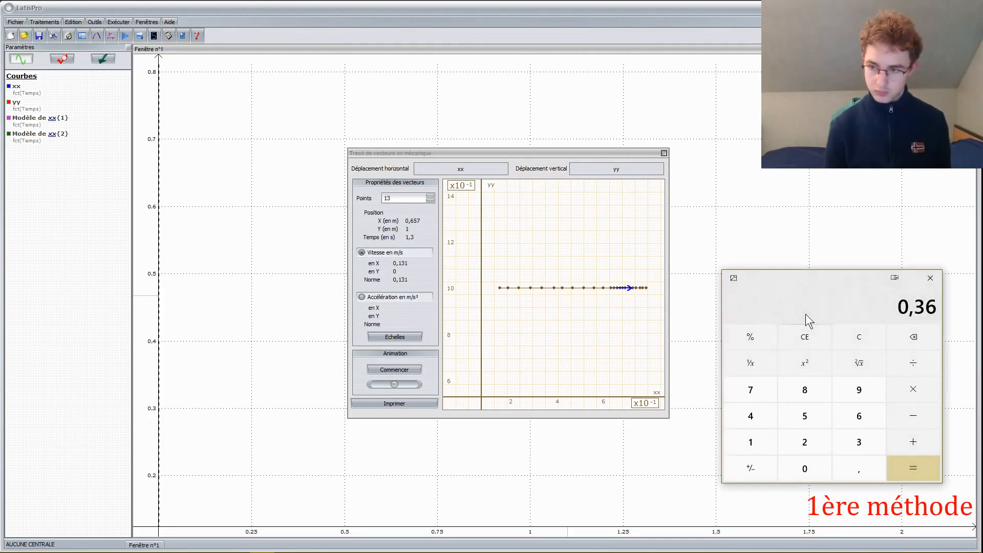
text(0,131+)
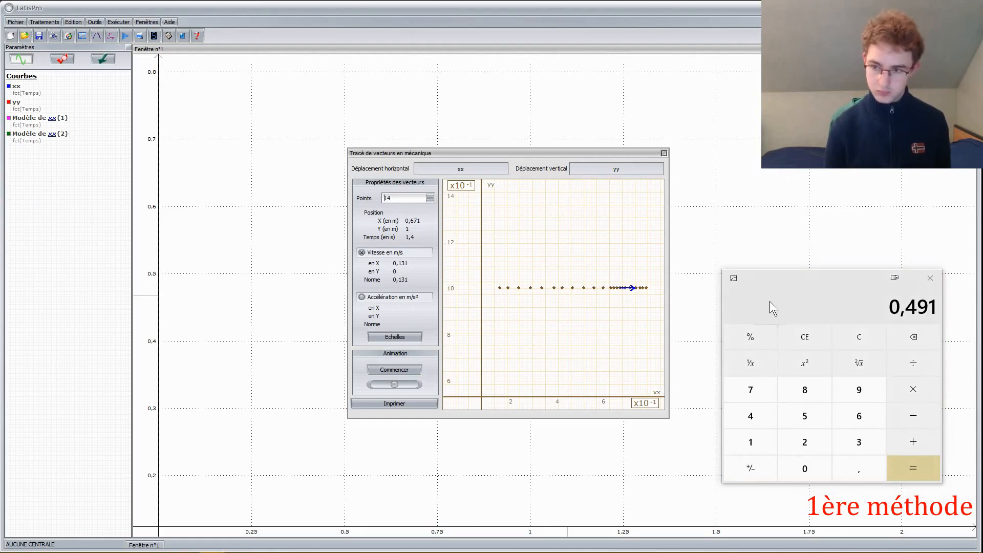
Add the velocity norms of points 14 and 15, 0,131 and 0,115, to the calculator sum
click(769, 301)
text(0,131+)
click(430, 196)
click(819, 309)
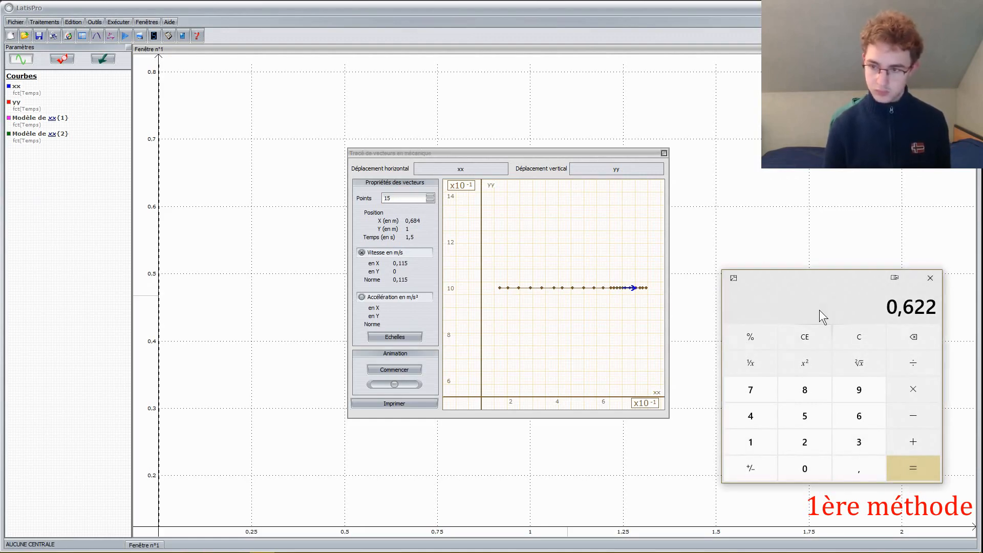
text(0,115+)
Display the vectors of points 16 and 17 in turn and add their velocity norms, 0,147 and 0,164, to the calculator sum
click(433, 196)
click(832, 290)
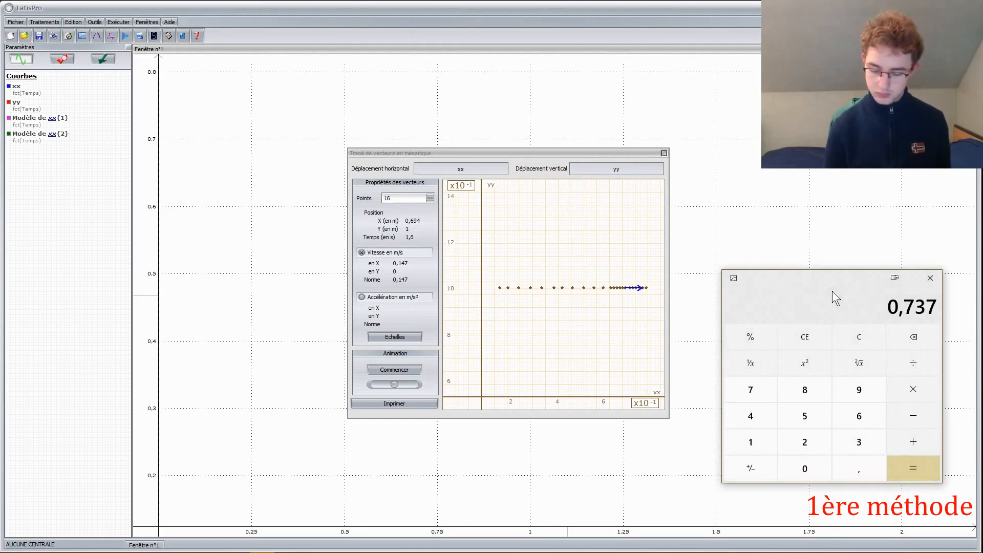
text(0,147+)
click(431, 196)
click(810, 314)
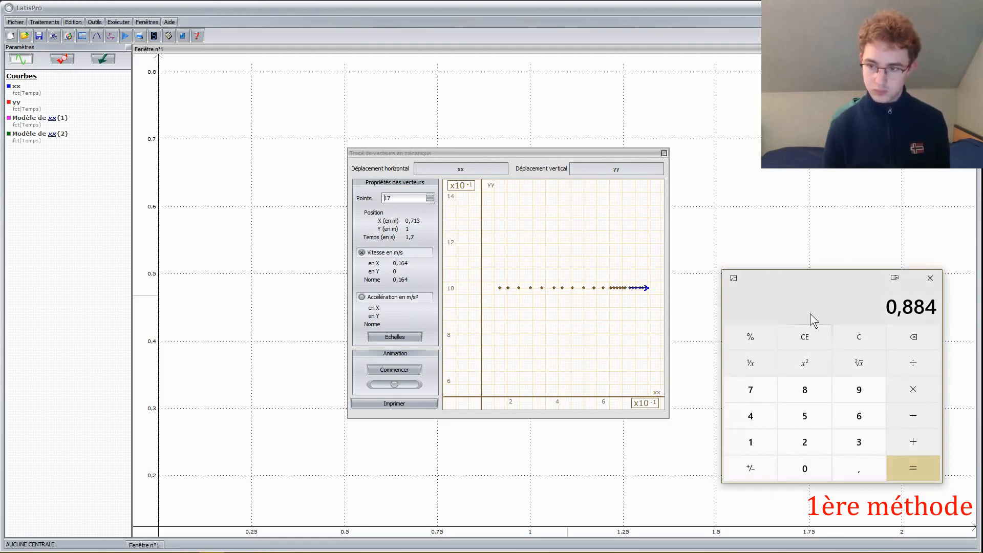
text(0,164+)
Display the vectors of points 18 and 19 in turn and add their velocity norms, 0,131 and 0,164, to the calculator sum
click(431, 196)
click(808, 308)
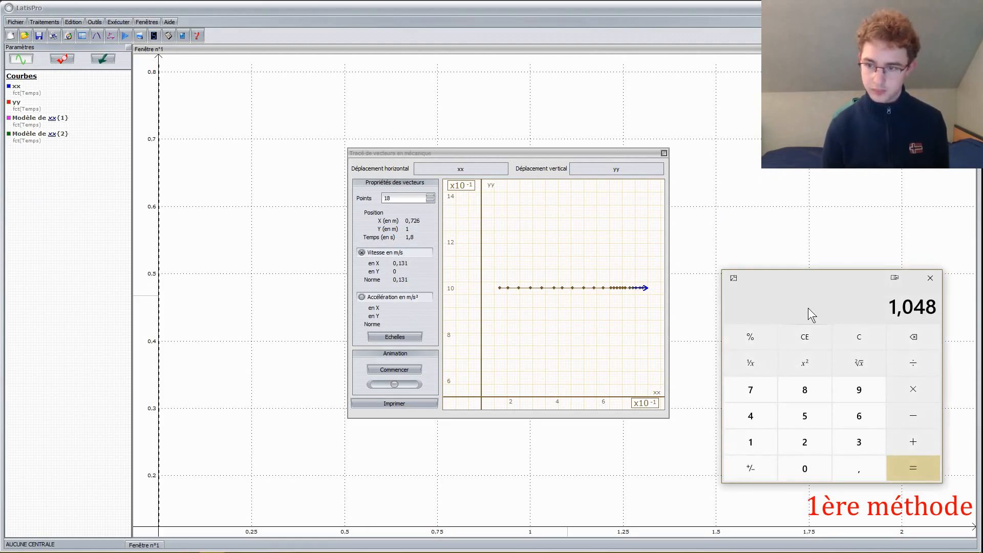
text(0,131+)
click(431, 196)
click(776, 295)
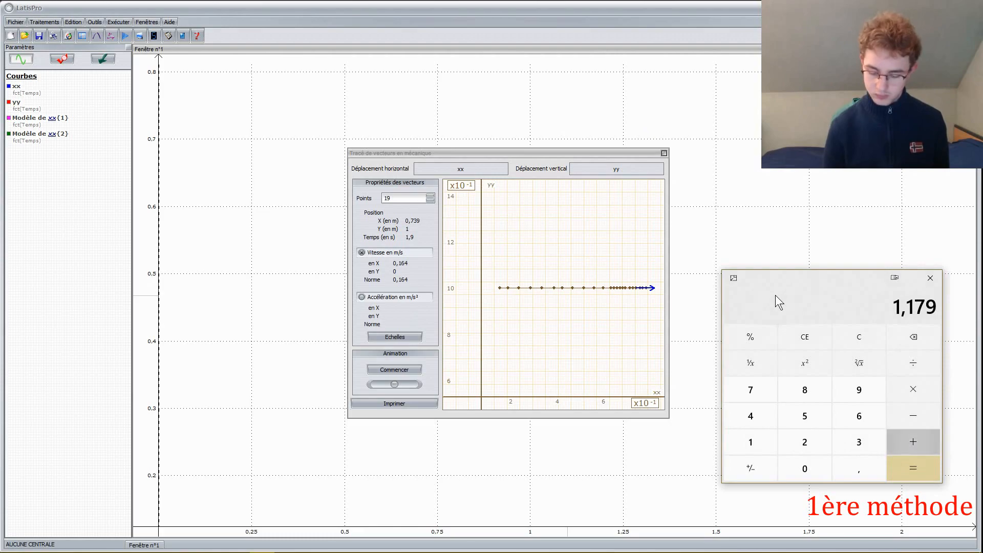
text(0,164+)
Display the vectors of points 20 and 21 in turn and add their velocity norms, 0,147 and 0,131, to the calculator sum
click(431, 196)
click(430, 196)
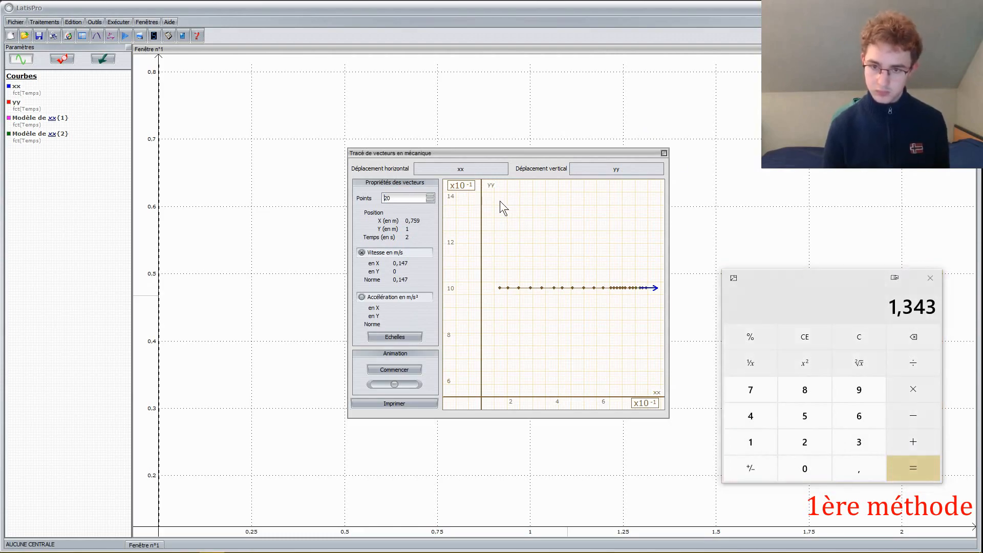
click(800, 284)
text(0,147+)
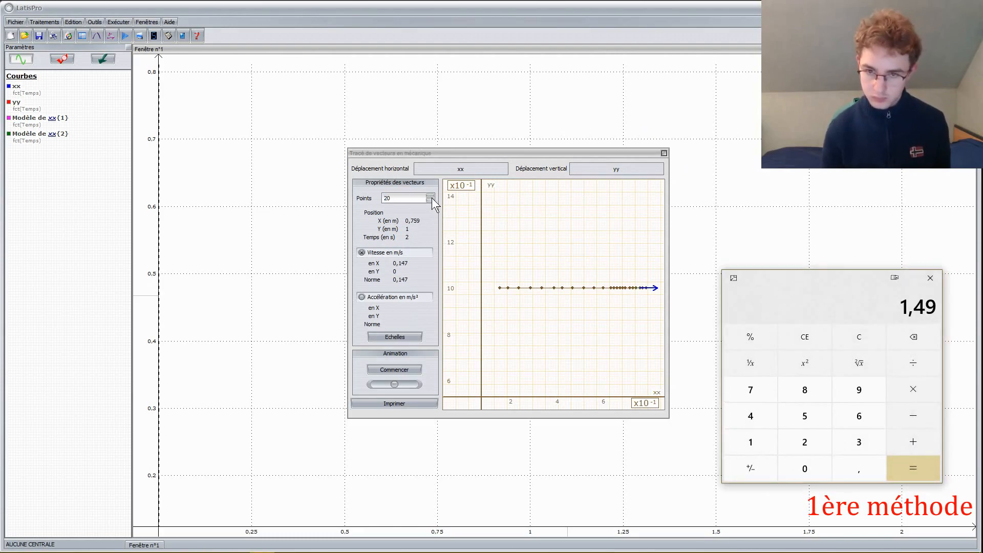
click(431, 196)
click(806, 305)
text(0,131+)
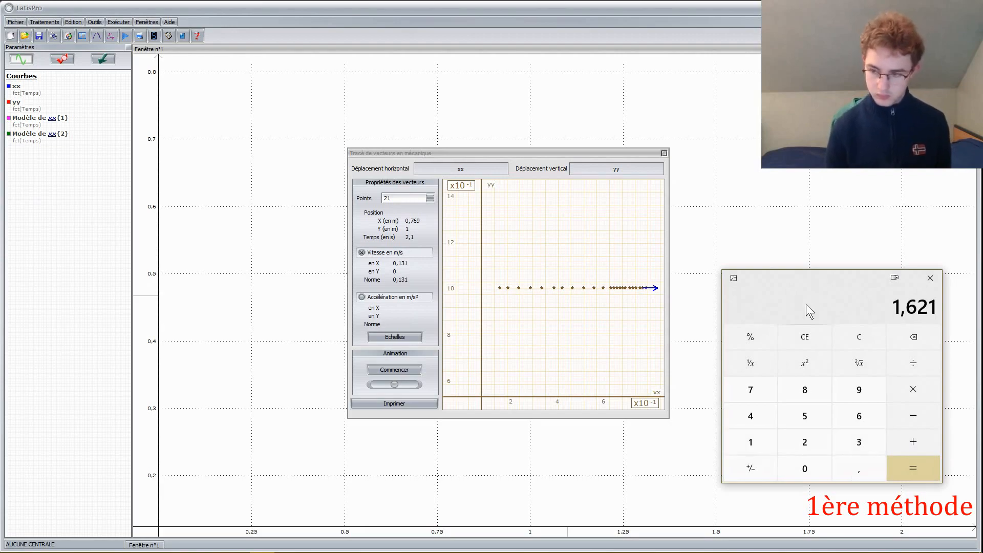
Add the velocity norm of point 22, 0,197, to the calculator sum and divide the total by 12
click(430, 196)
click(794, 289)
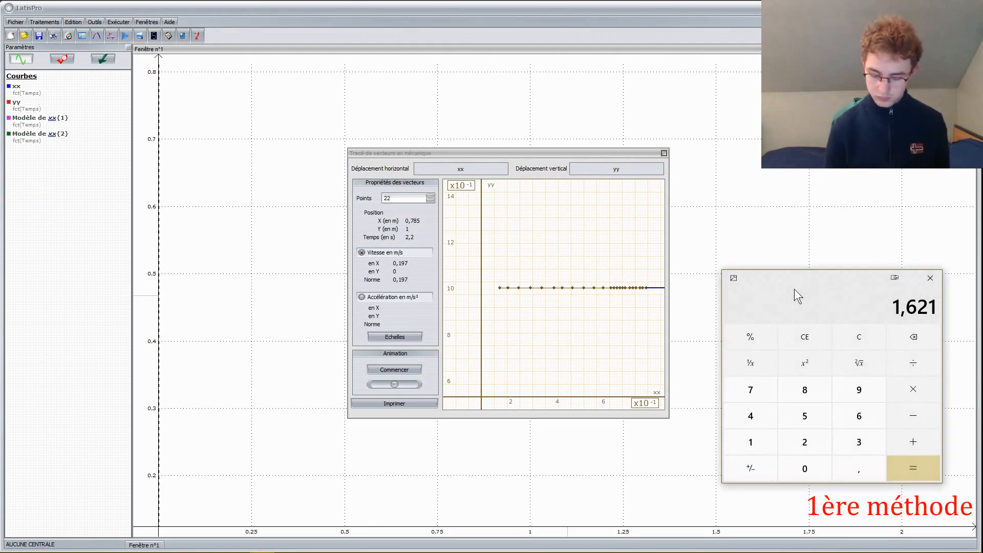
text(0,197)
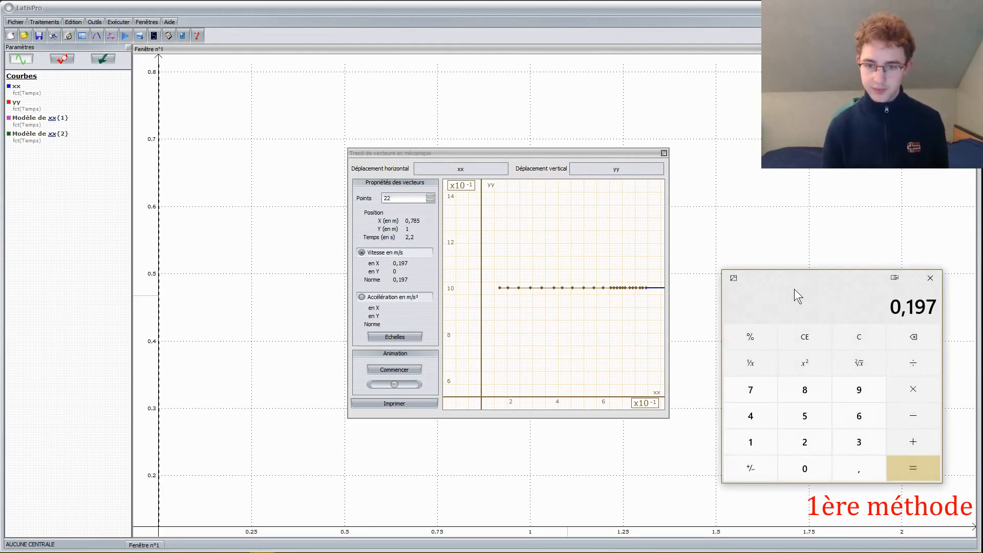
text(+)
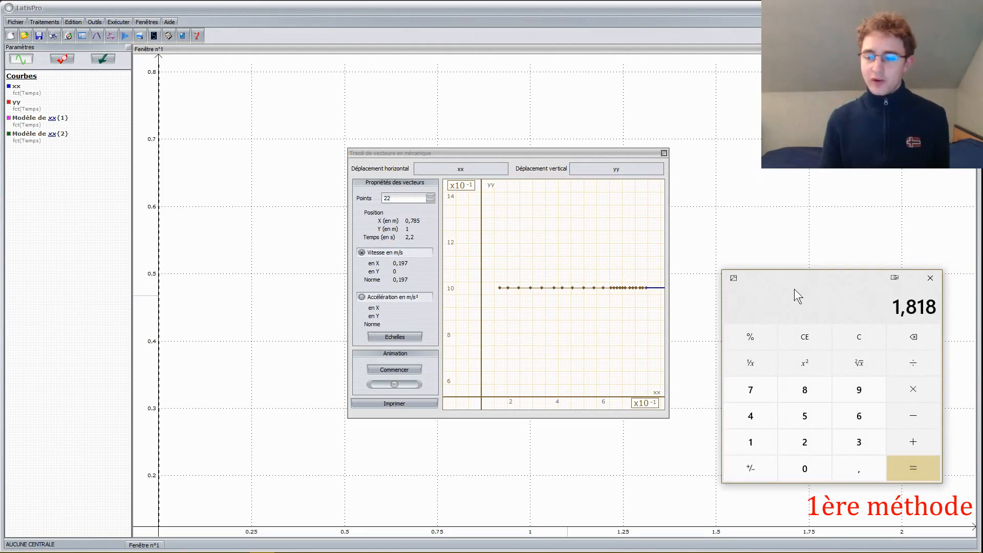
text(/12)
key(Return)
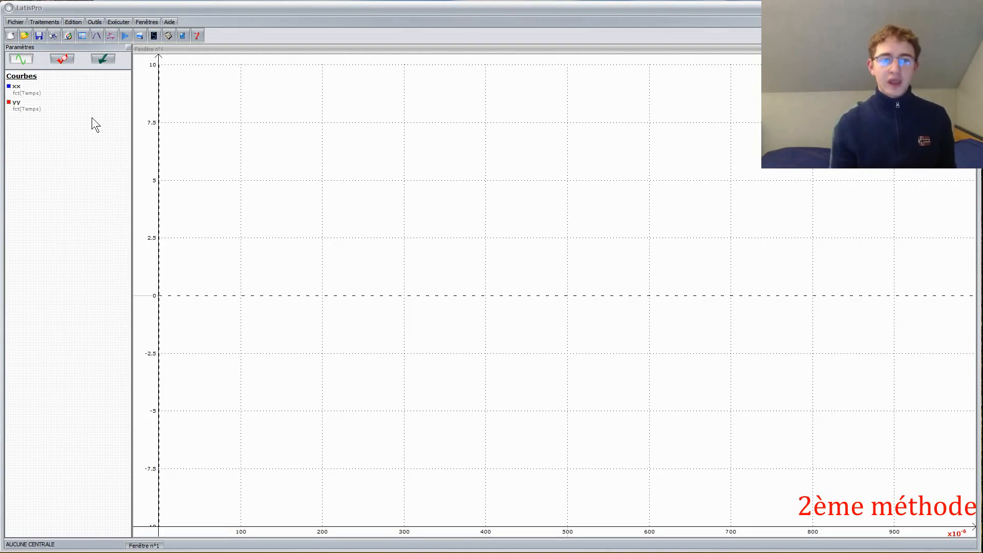
Plot the xx curve in the empty graph window and set it up for modelling with an Affine model
drag(86, 90, 214, 104)
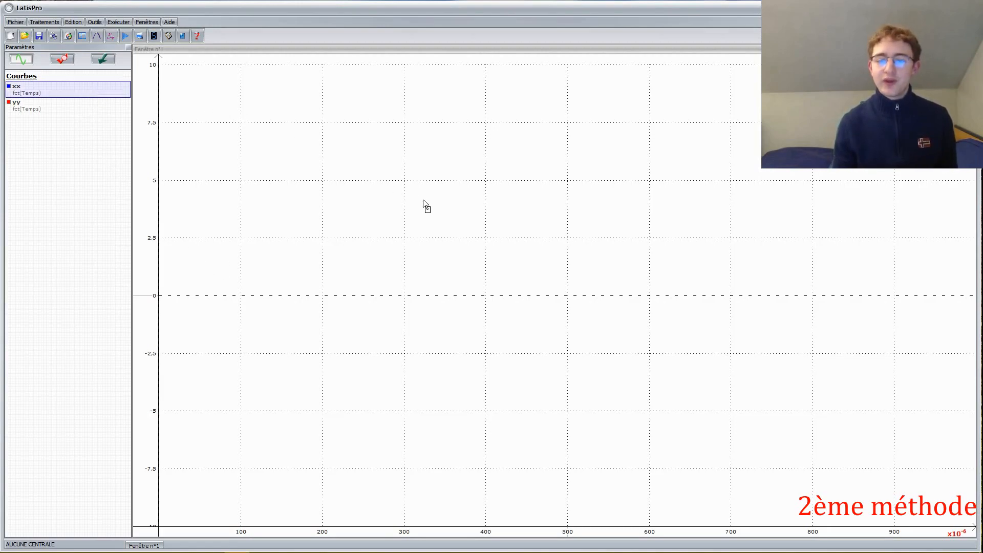
drag(423, 200, 423, 204)
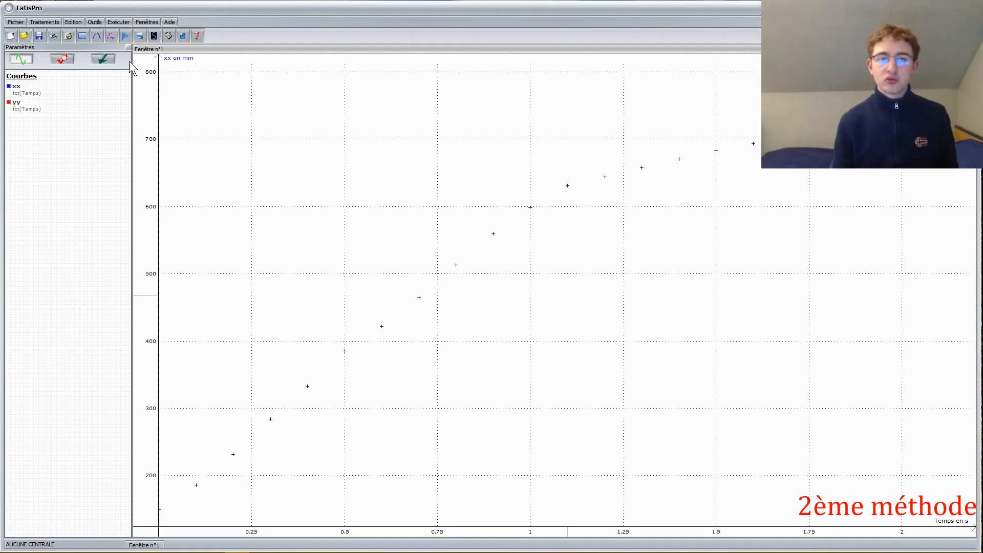
click(97, 35)
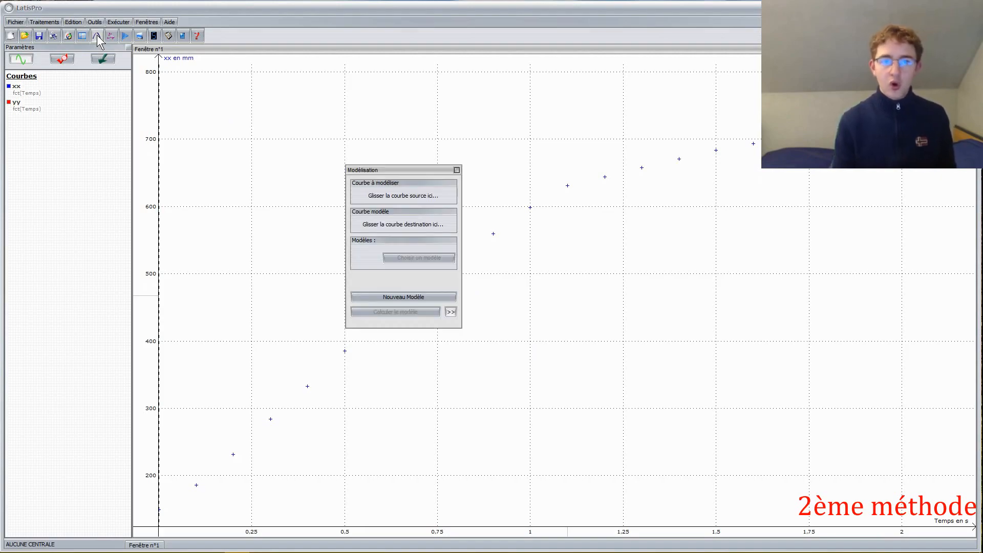
click(91, 92)
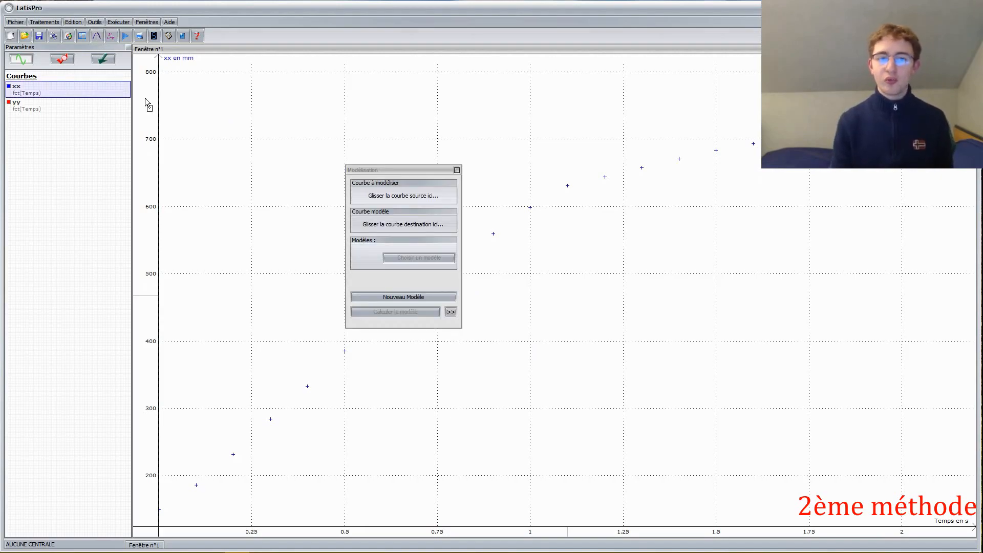
drag(147, 104, 381, 195)
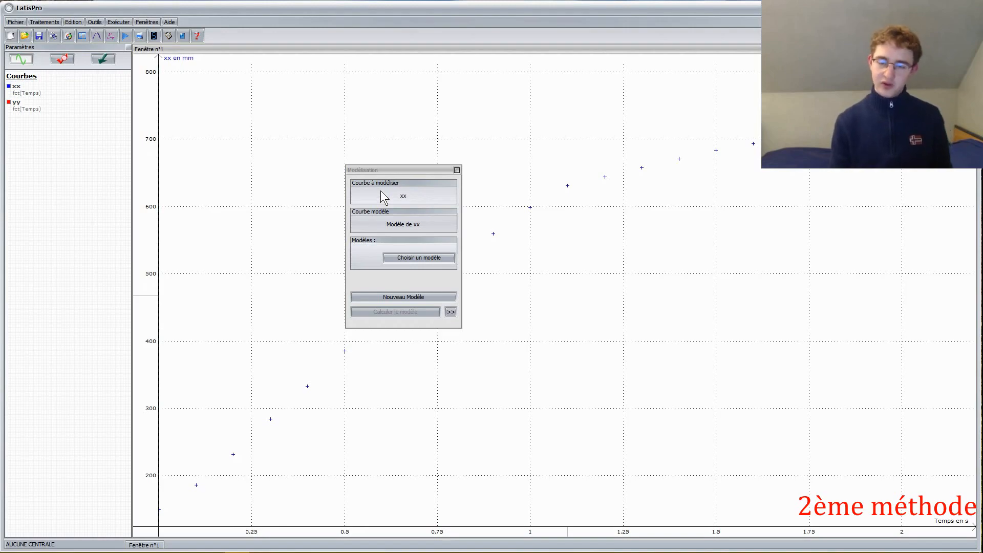
click(414, 260)
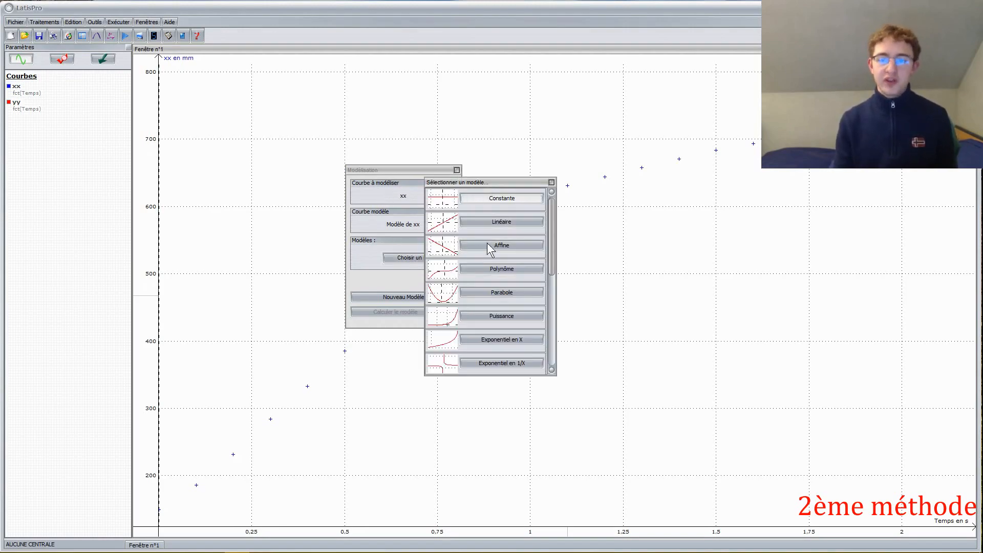
click(492, 244)
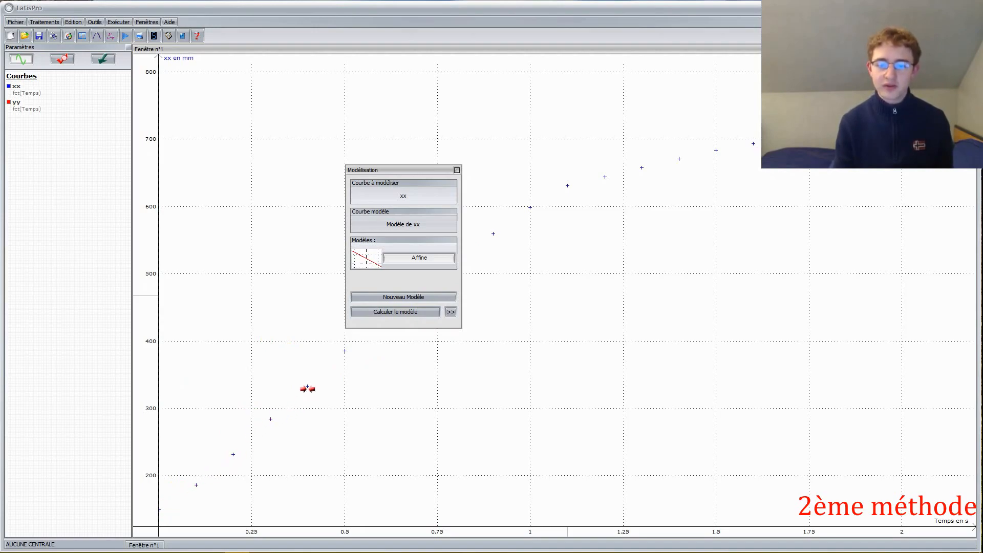
Calculate the affine model of xx over the points before the collision, from 0 to about 0.95 s, and display its coefficients
drag(394, 181, 363, 100)
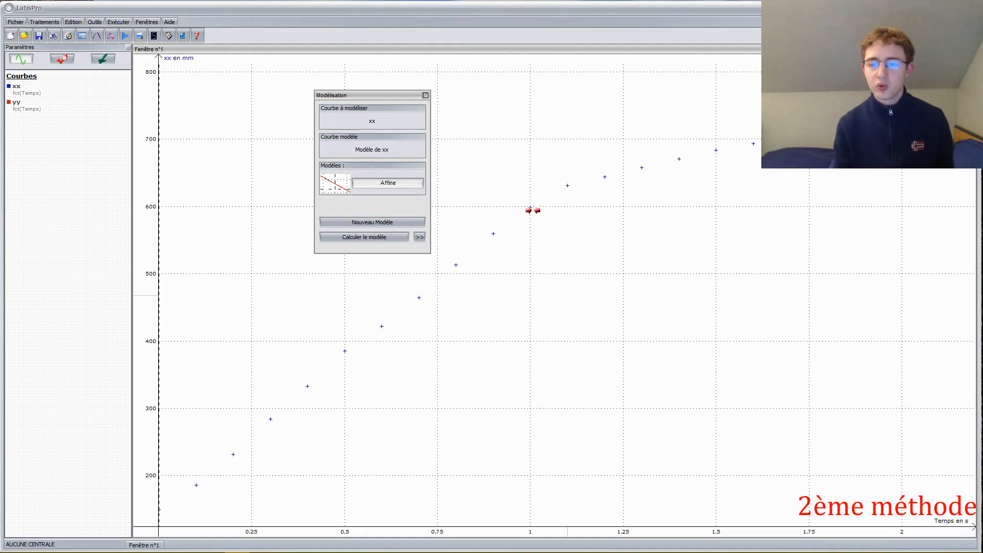
click(512, 230)
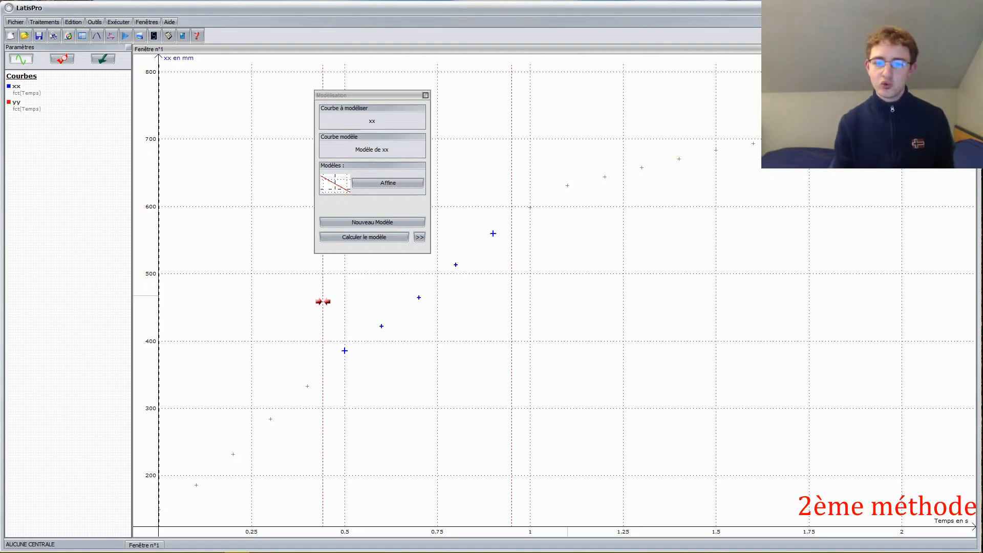
drag(323, 302, 159, 319)
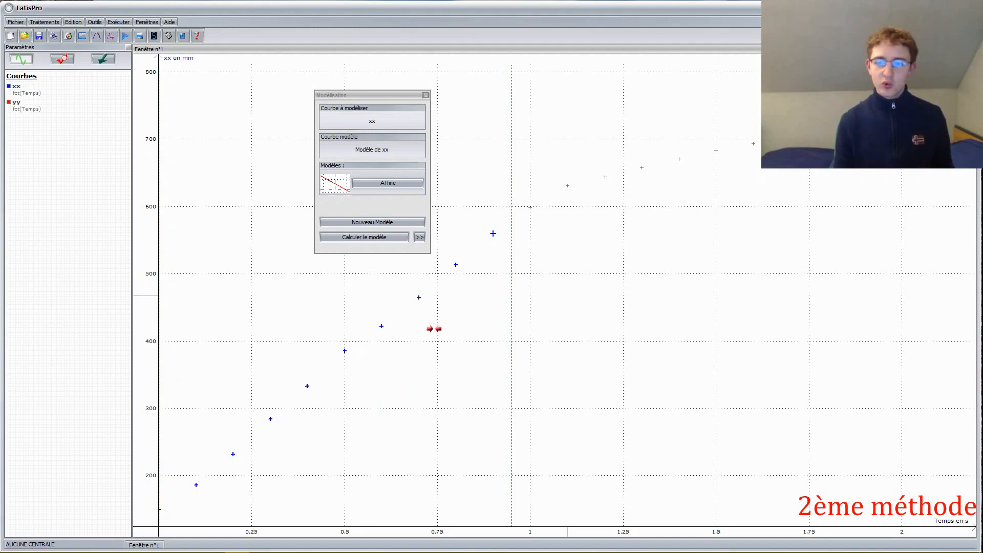
click(386, 240)
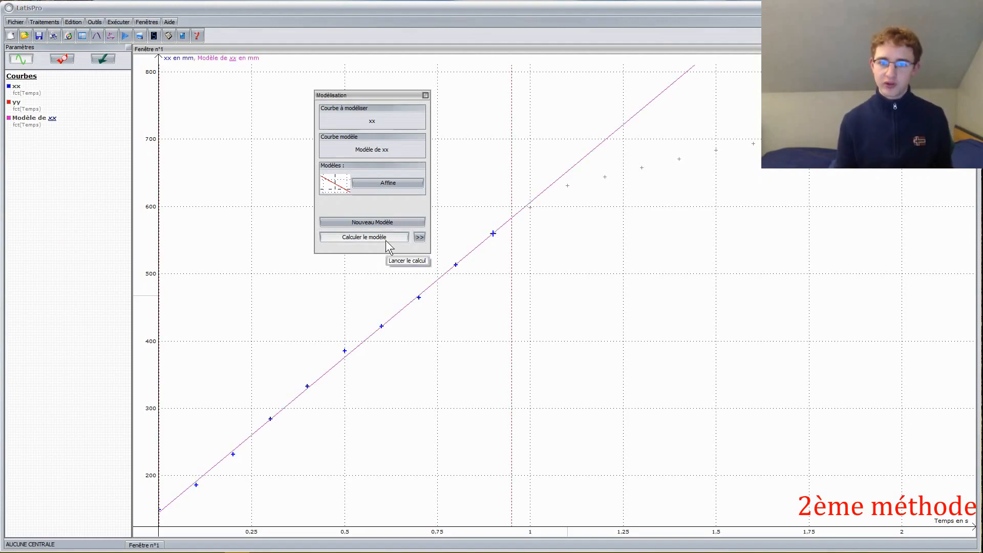
click(420, 237)
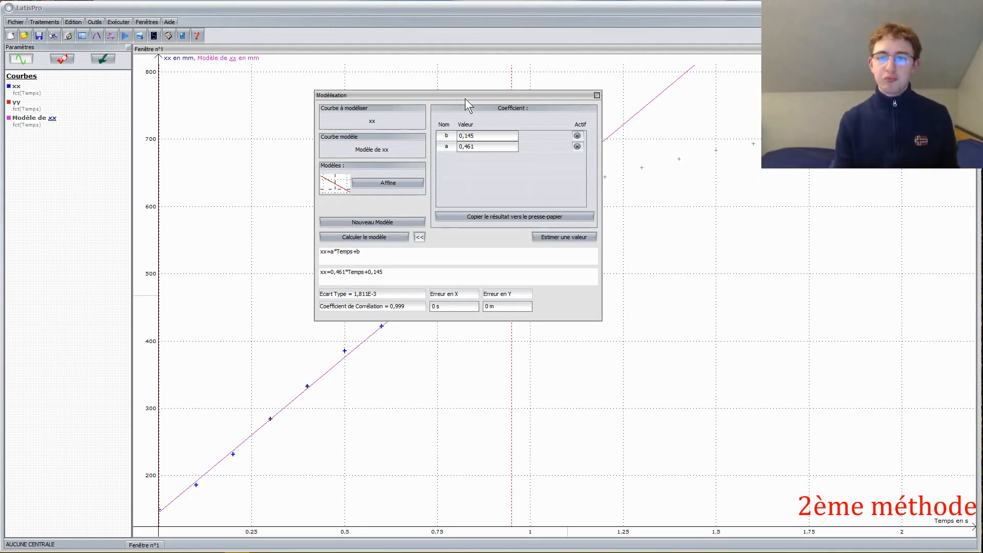
Move the modelling range of xx to the points after the collision, from about 0.95 s to the end of the curve
drag(465, 99, 338, 75)
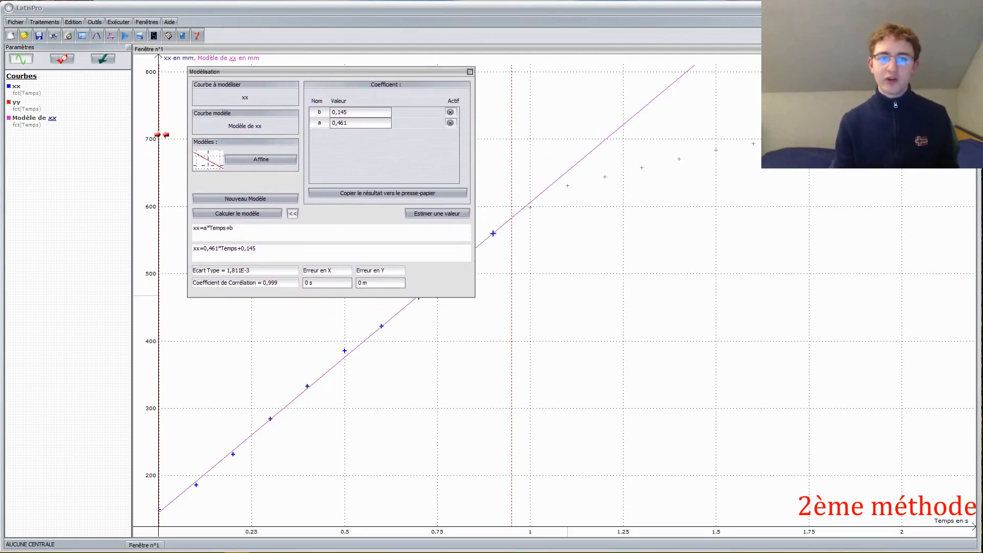
drag(163, 133, 192, 142)
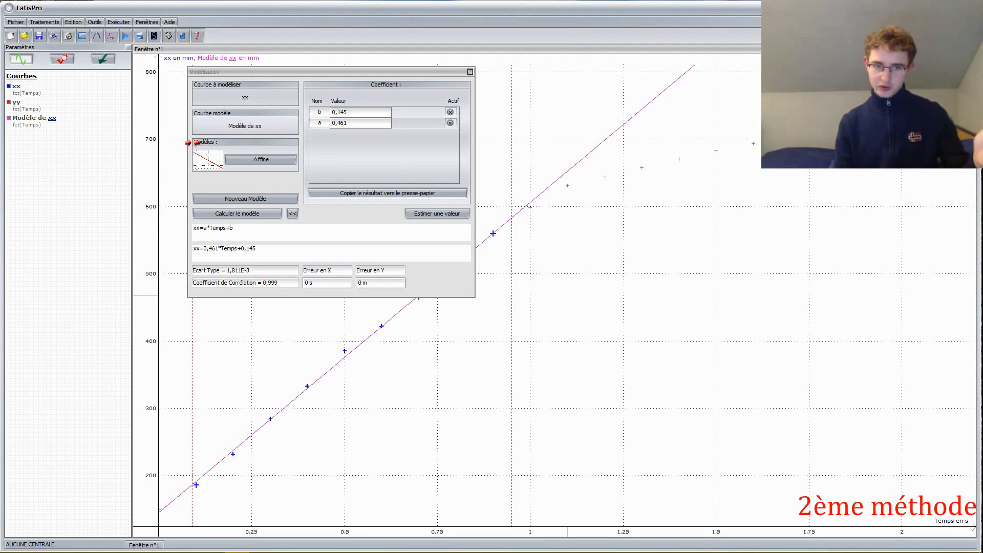
drag(192, 143, 809, 145)
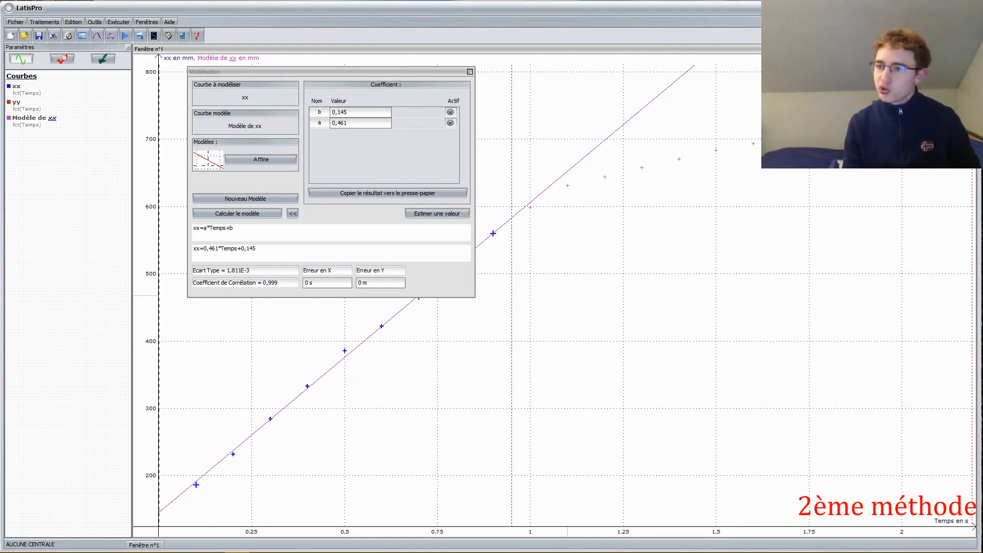
drag(493, 233, 530, 208)
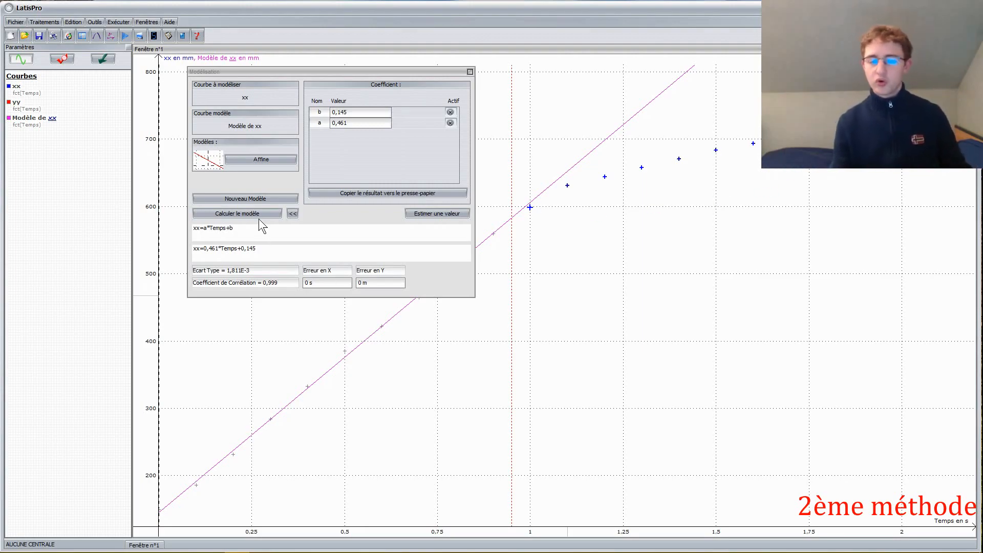
Create a new model curve and calculate the affine model of xx over the points after the collision
click(260, 203)
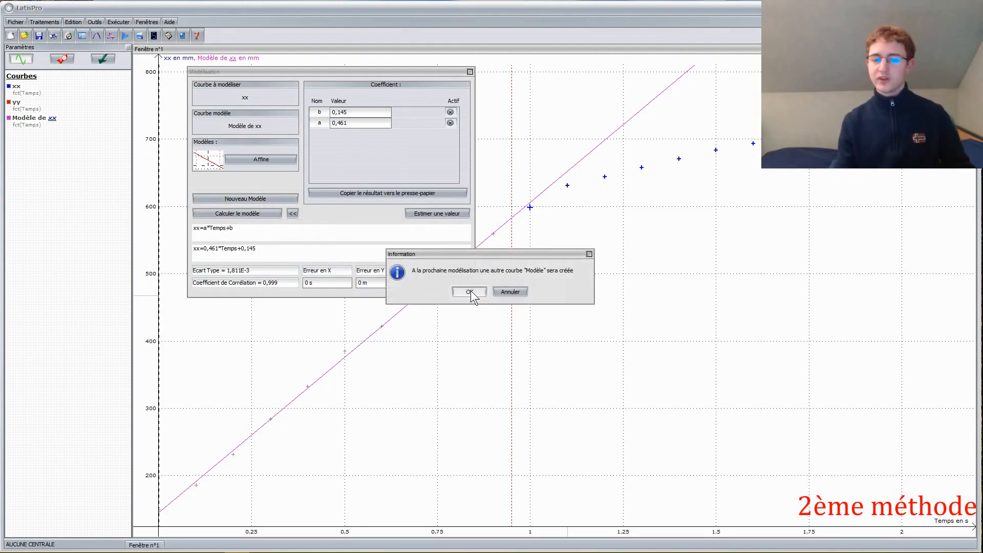
click(470, 291)
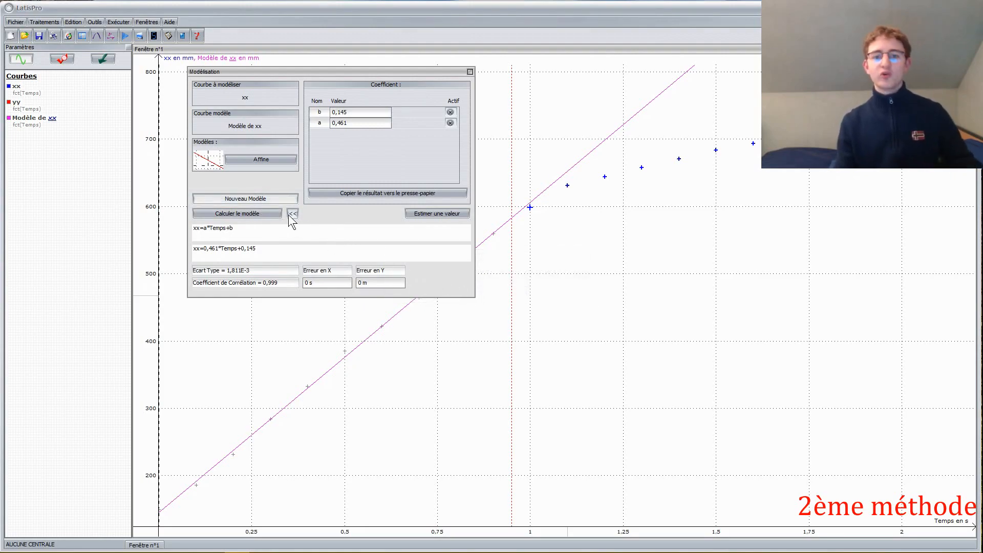
click(272, 217)
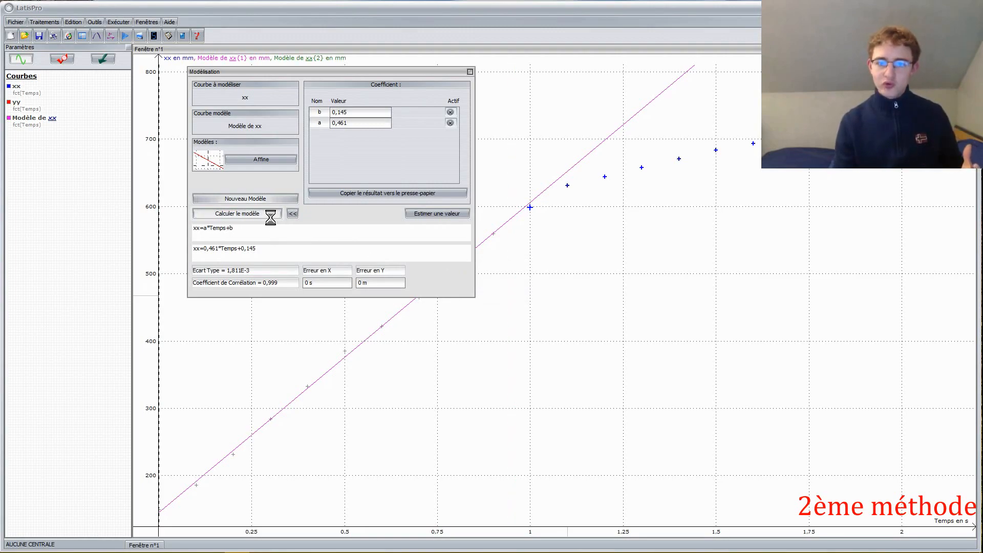